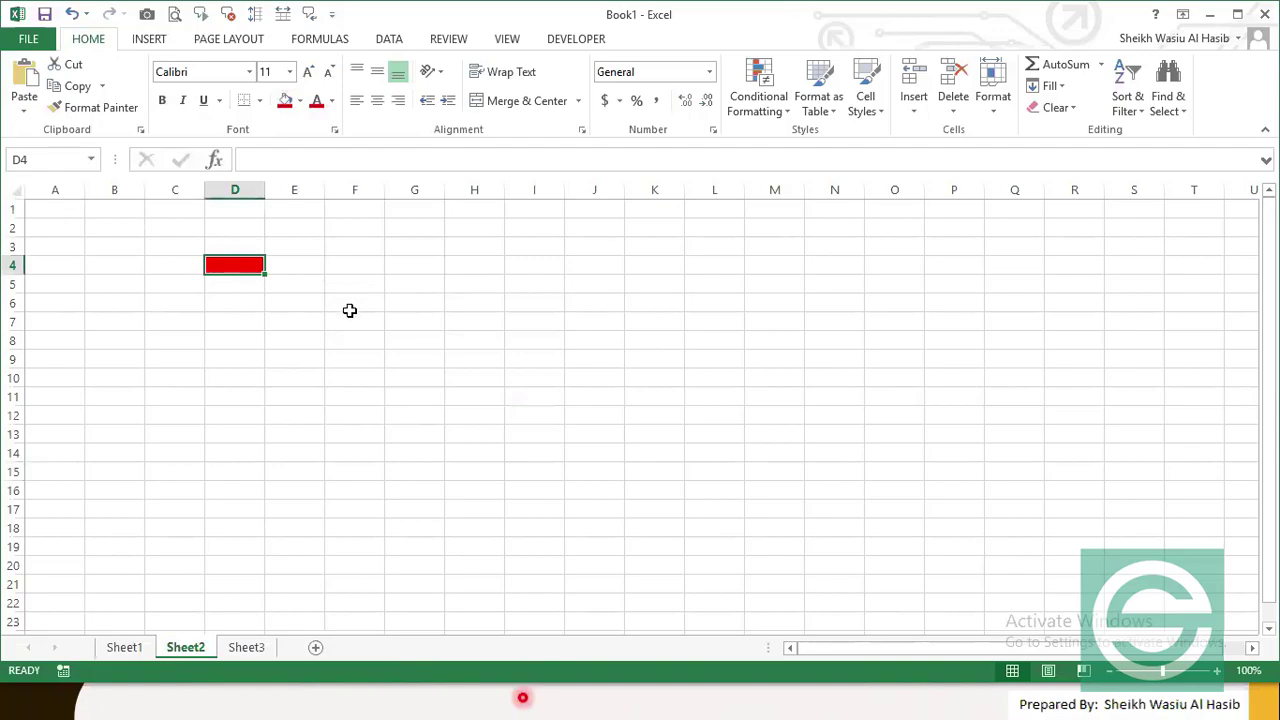
# Step: Fill cells F7, G4 and B10 with the same red colour as cell D4
pyautogui.click(354, 320)
pyautogui.press('F4')
pyautogui.click(423, 264)
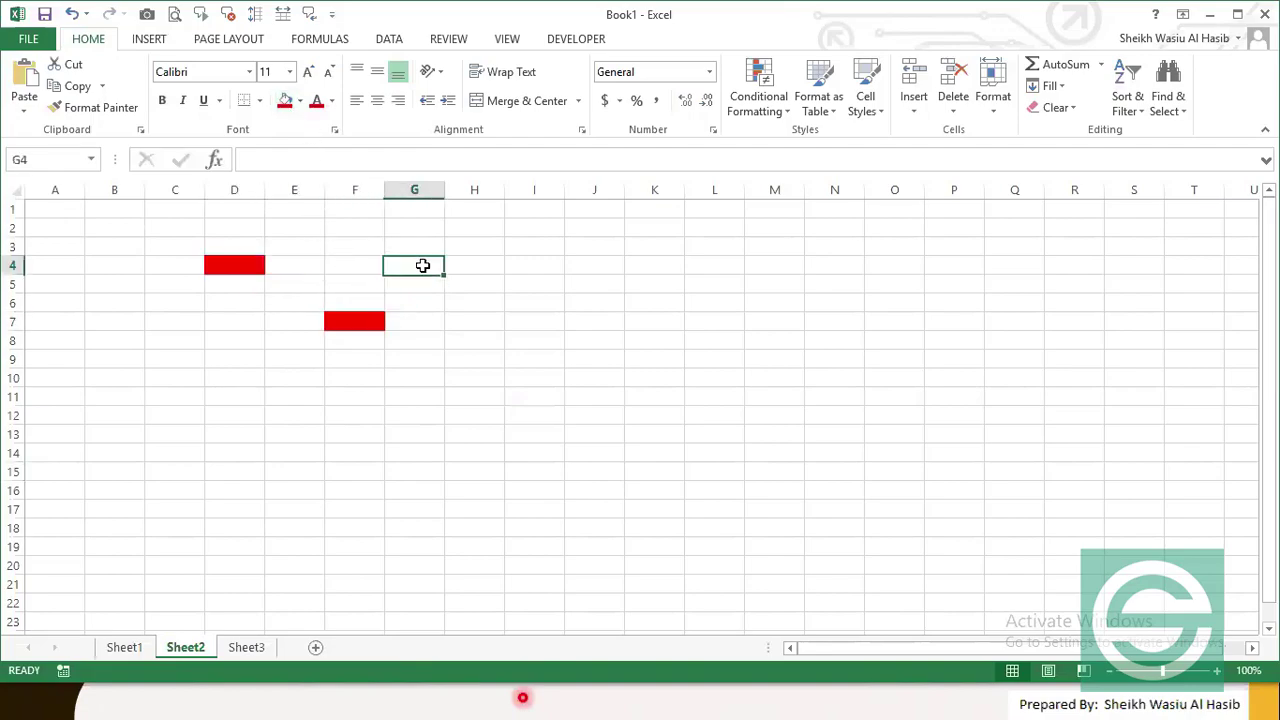
pyautogui.click(285, 101)
pyautogui.click(138, 374)
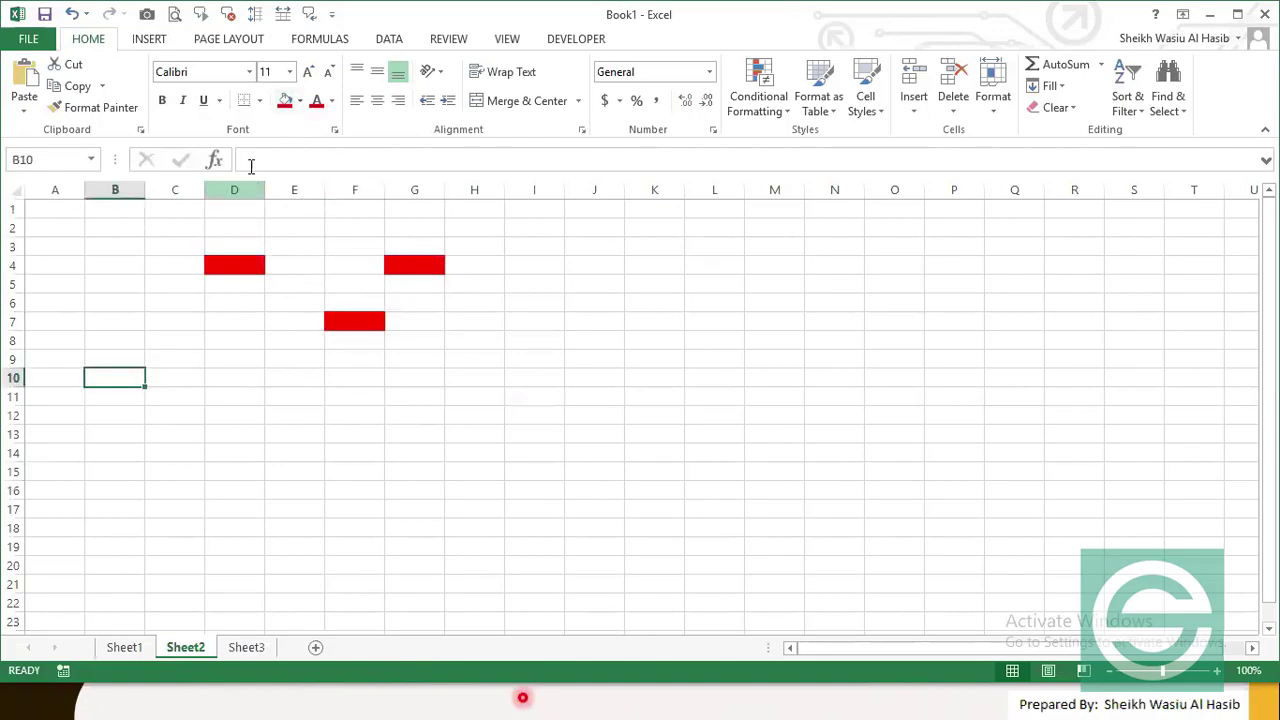
pyautogui.click(285, 101)
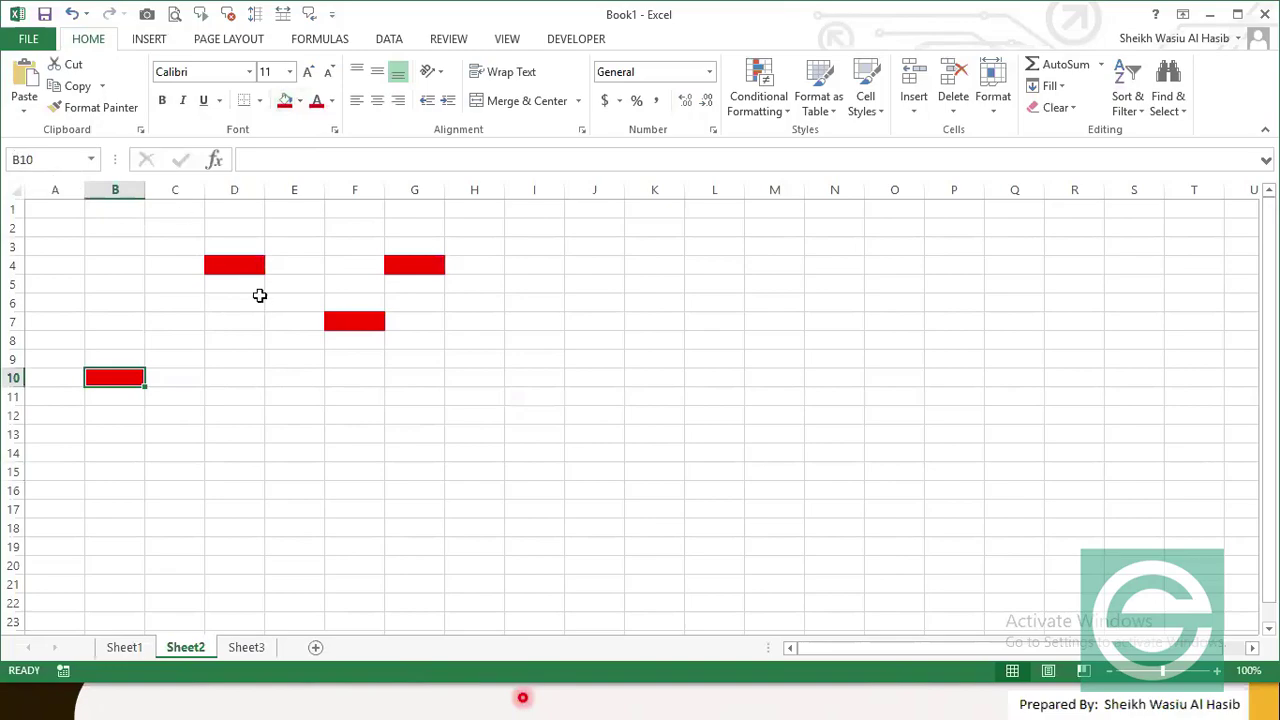
# Step: Examine how cell D4 gets its address by selecting column D together with row 4 and checking its cell reference
pyautogui.click(226, 262)
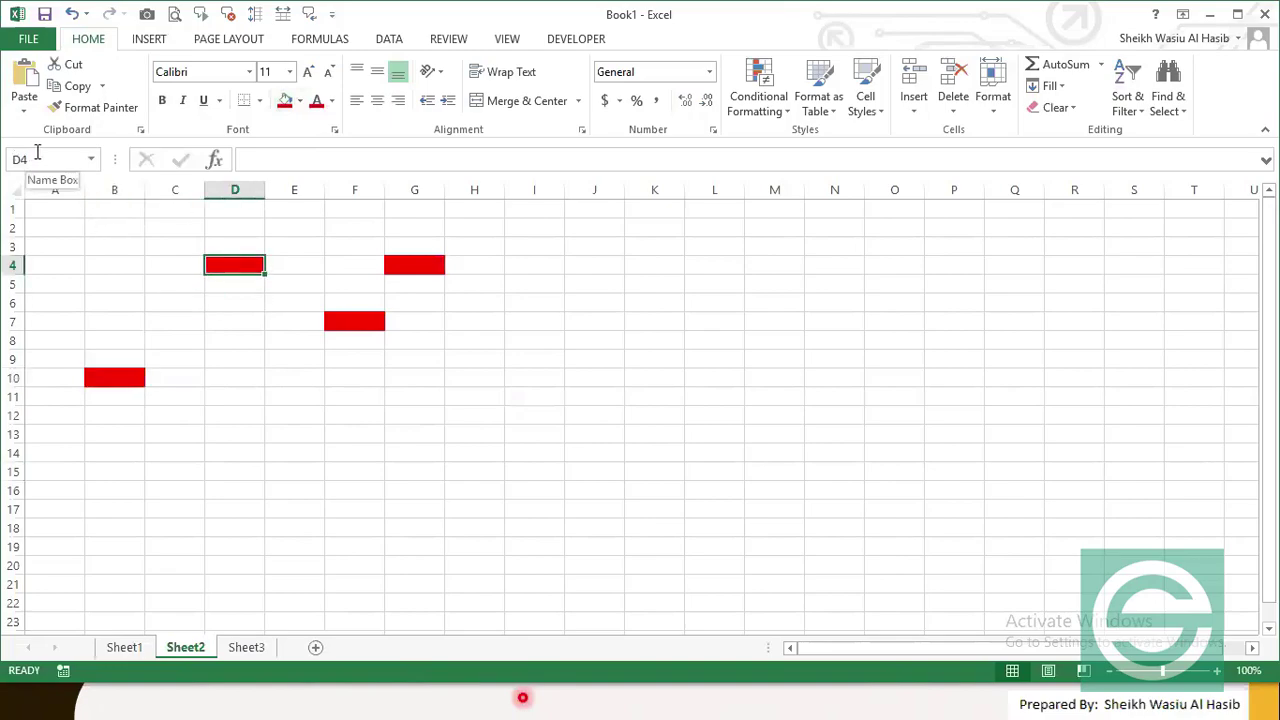
pyautogui.click(233, 188)
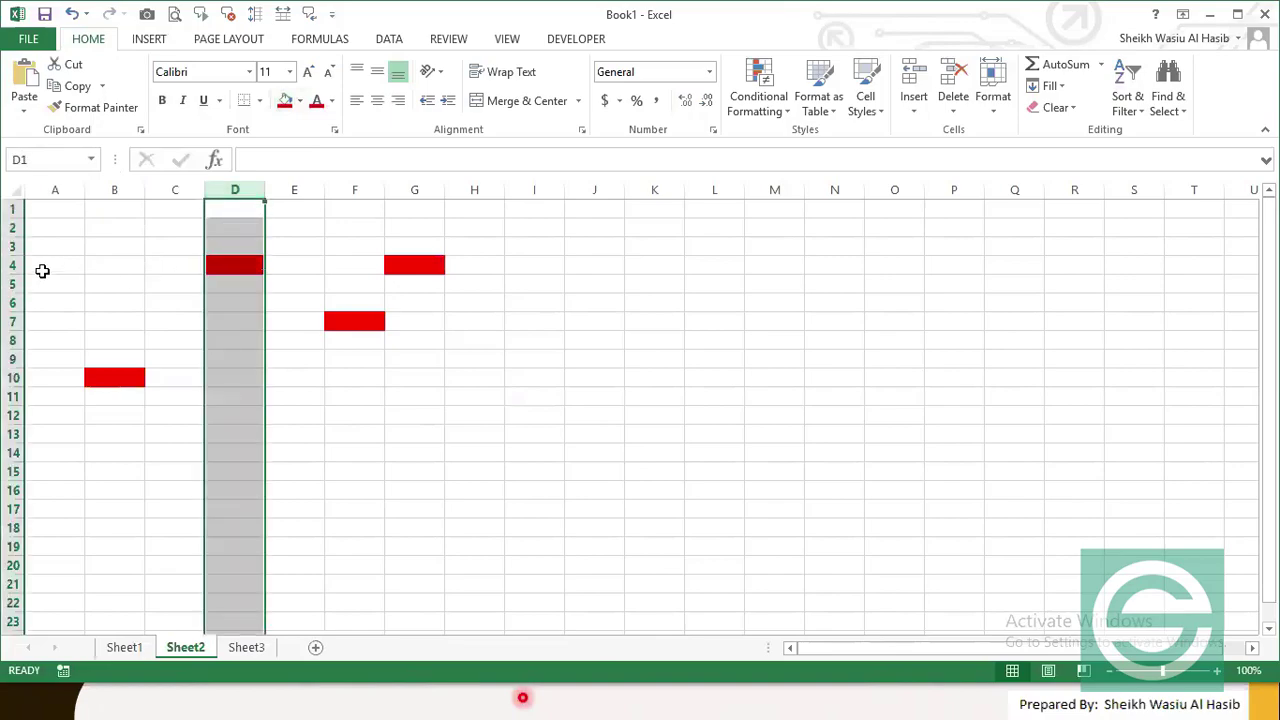
pyautogui.keyDown('ctrl'); pyautogui.click(17, 263); pyautogui.keyUp('ctrl')
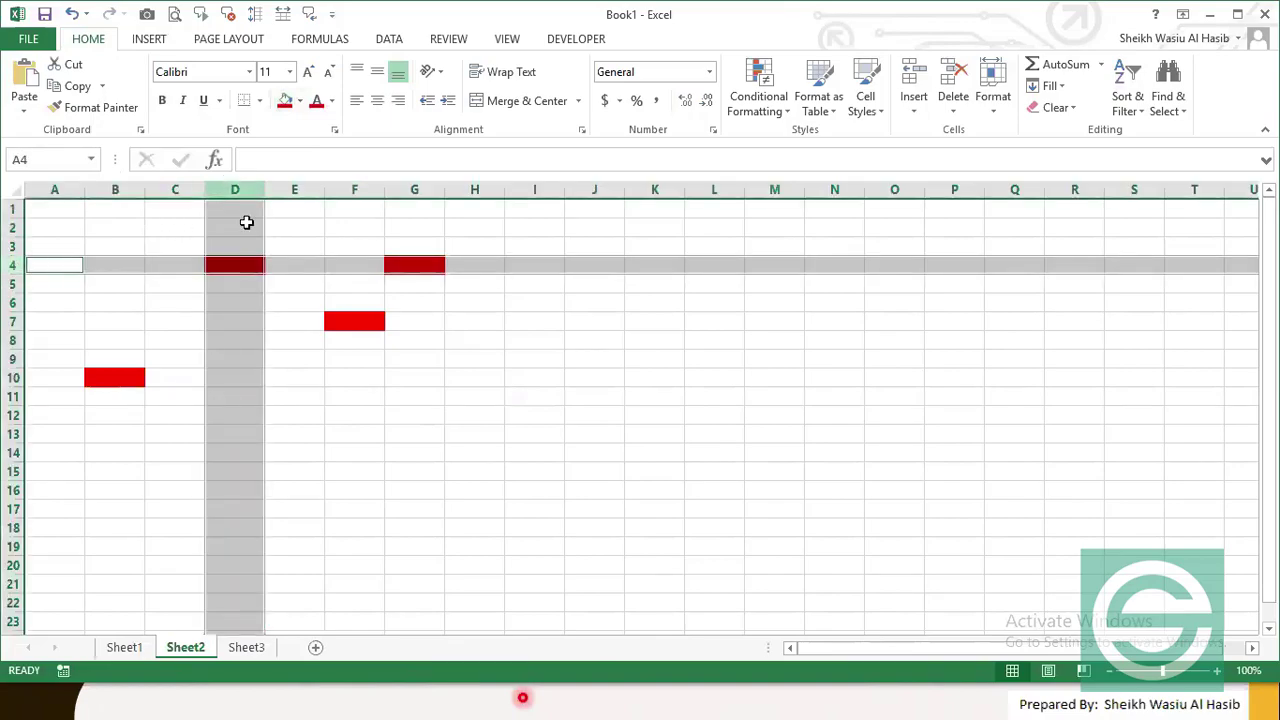
pyautogui.click(223, 265)
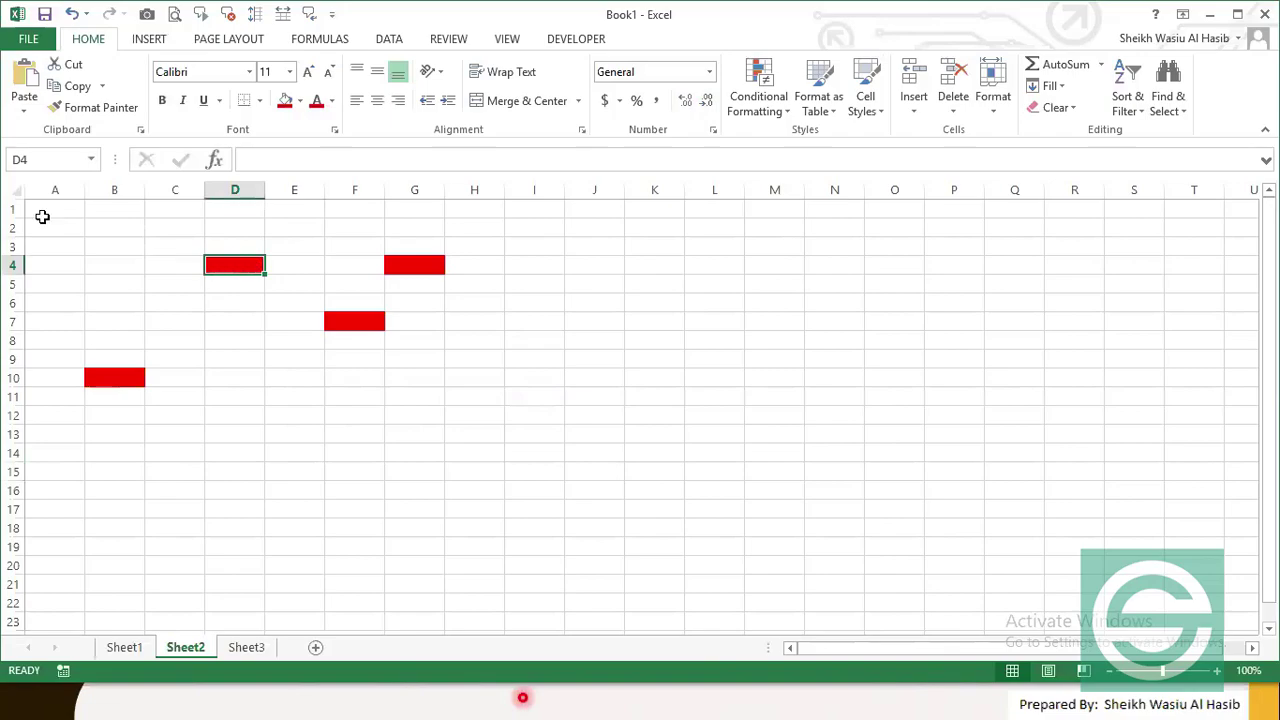
pyautogui.click(22, 160)
pyautogui.press('Escape')
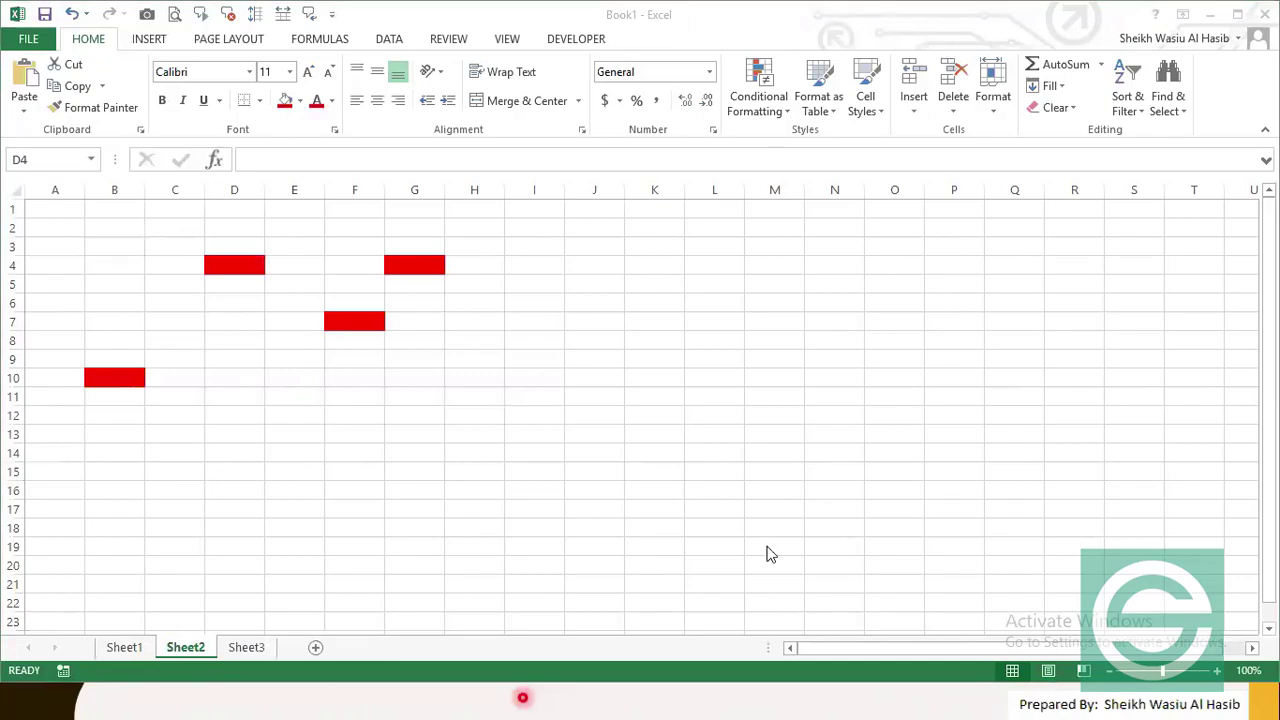
# Step: Enter the value 5 in cell D4
pyautogui.click(254, 262)
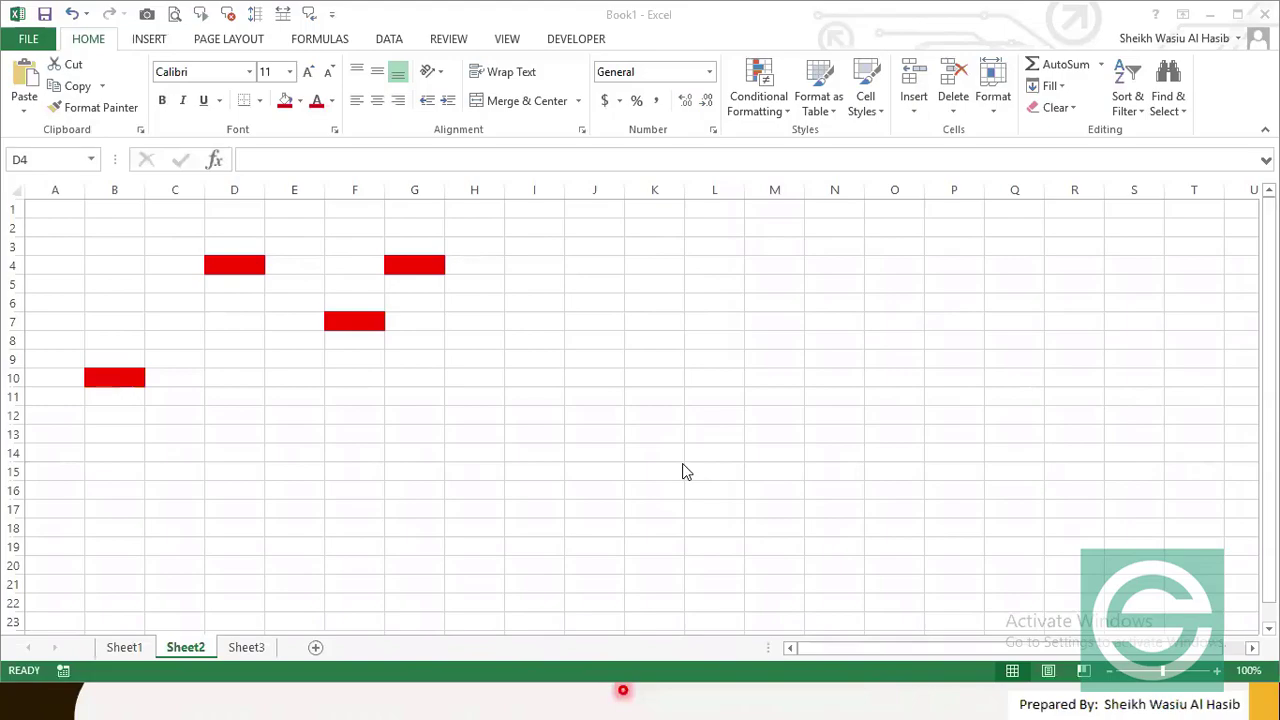
pyautogui.click(557, 377)
pyautogui.click(257, 266)
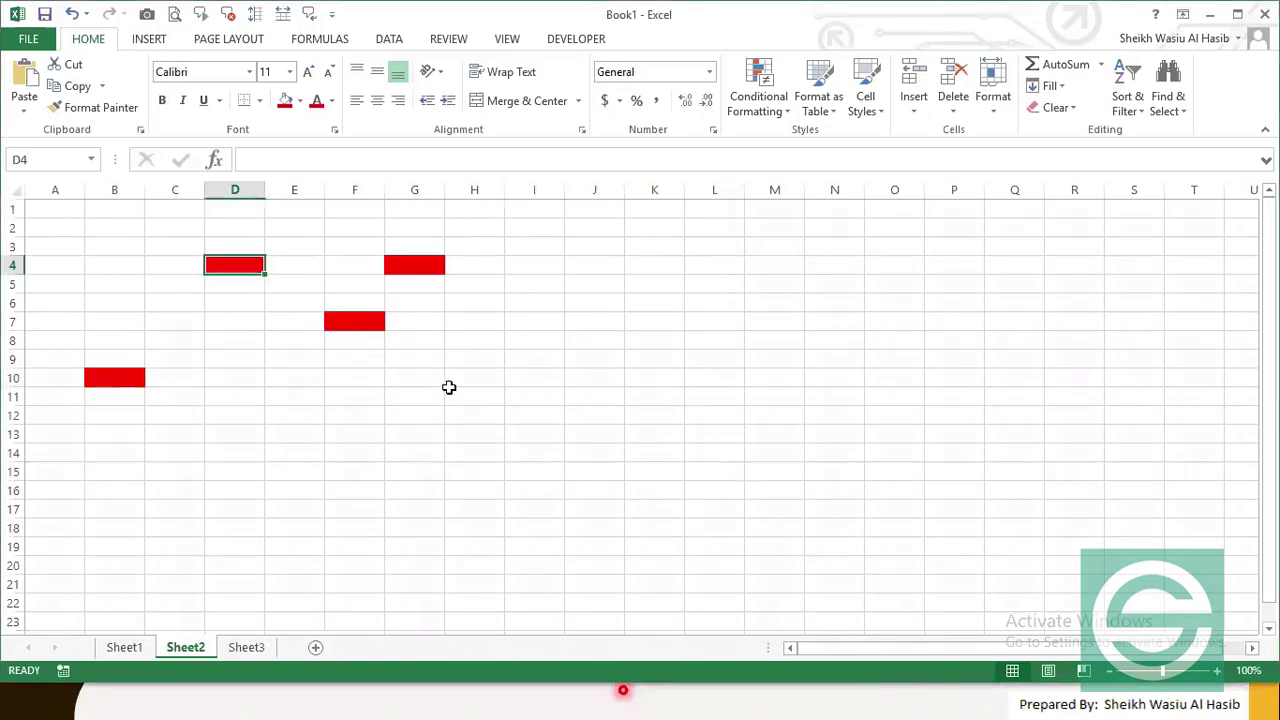
pyautogui.write('5')
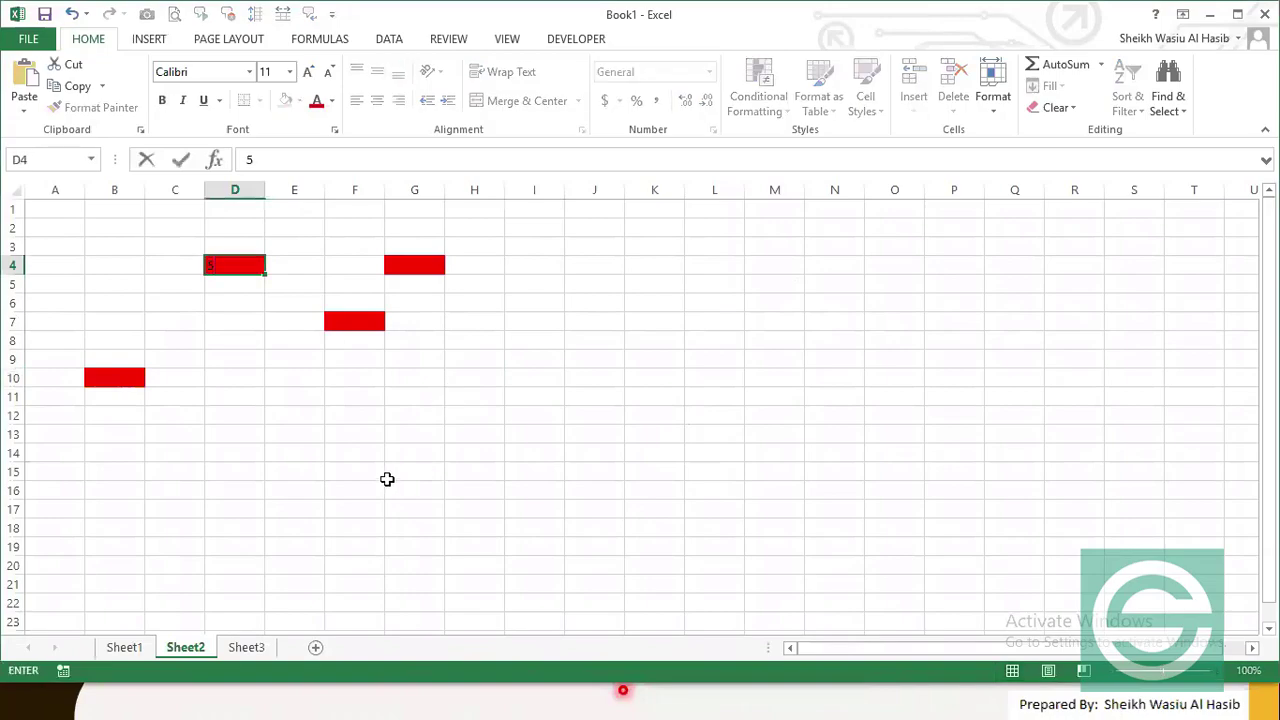
pyautogui.press('Return')
pyautogui.click(223, 264)
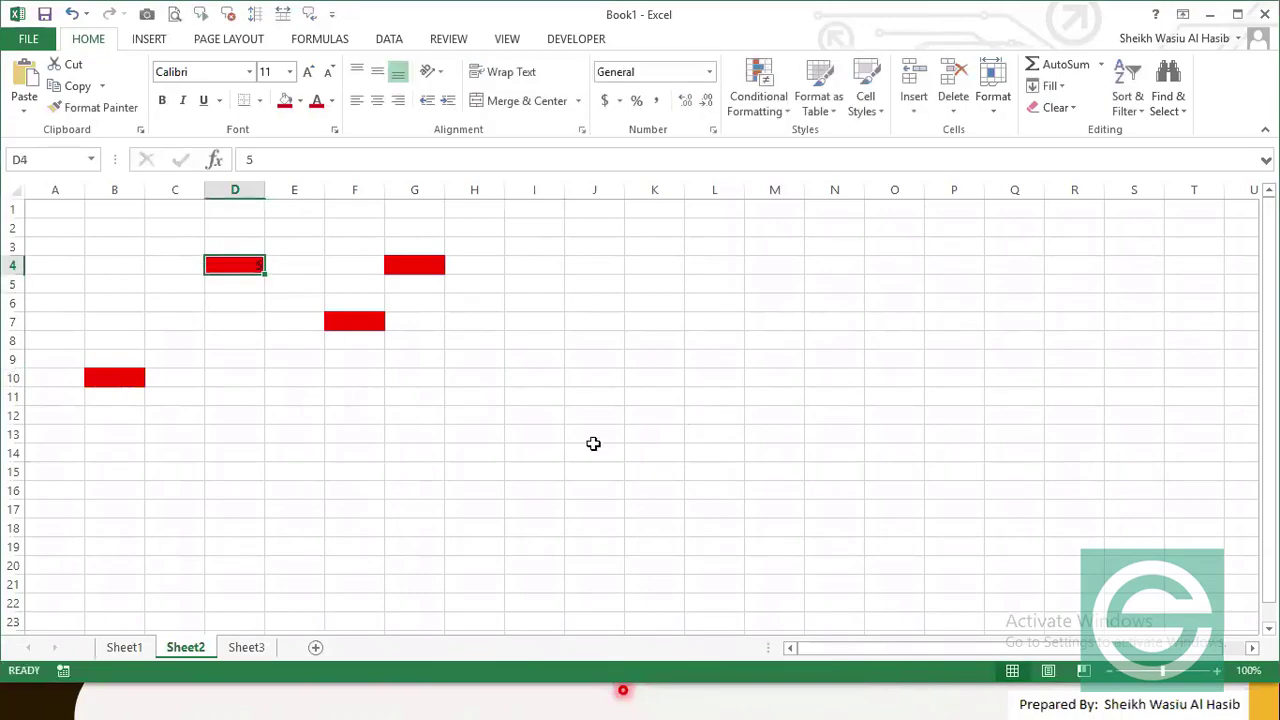
# Step: Fill cell I9 with the standard orange colour
pyautogui.click(537, 366)
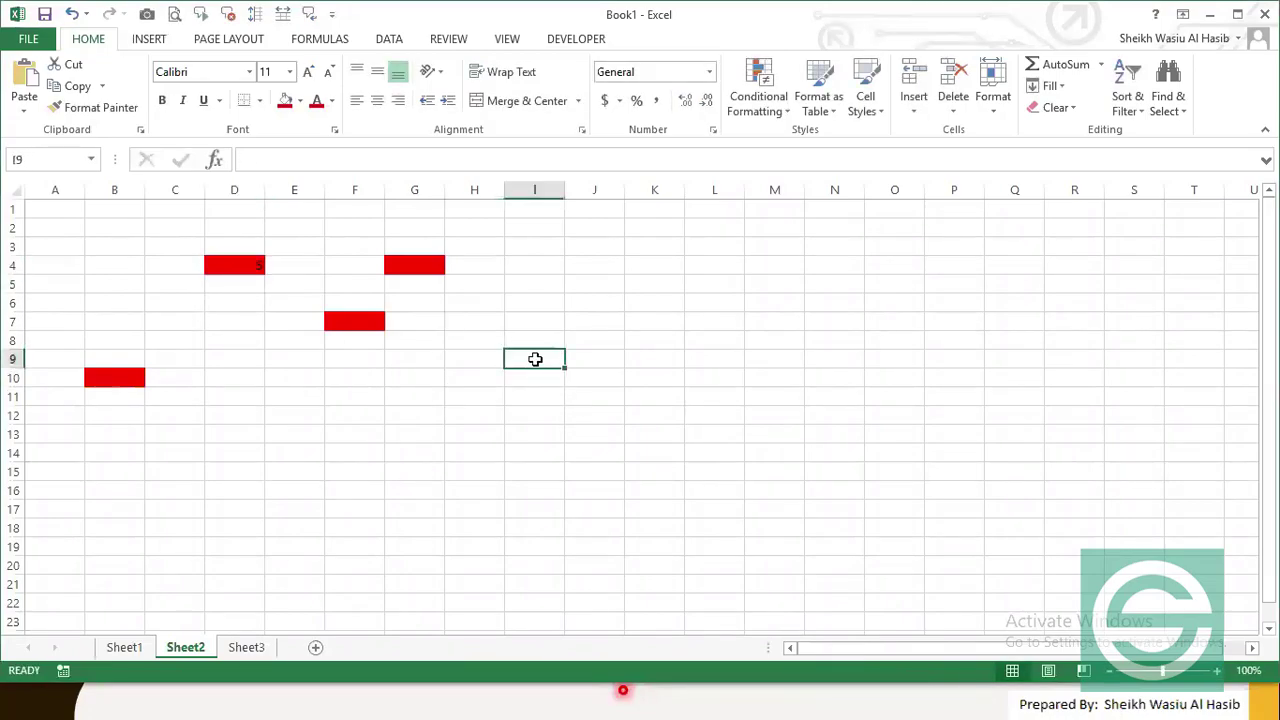
pyautogui.click(299, 101)
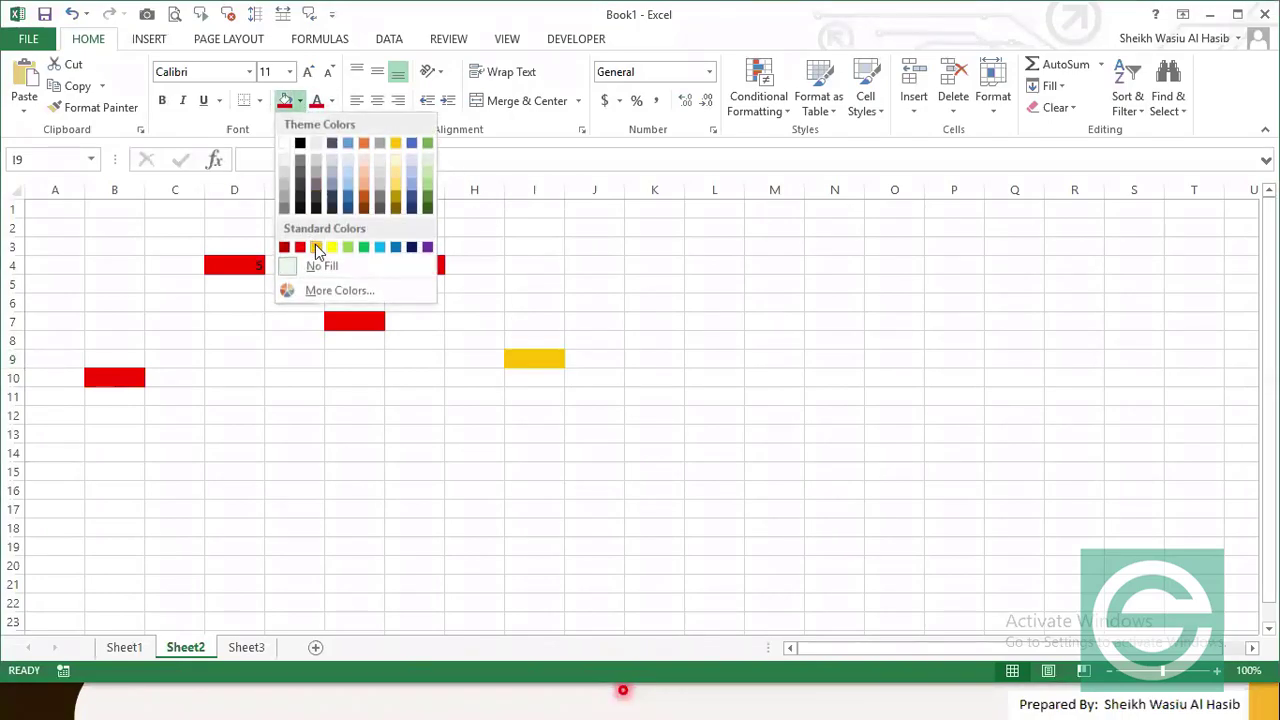
pyautogui.click(316, 247)
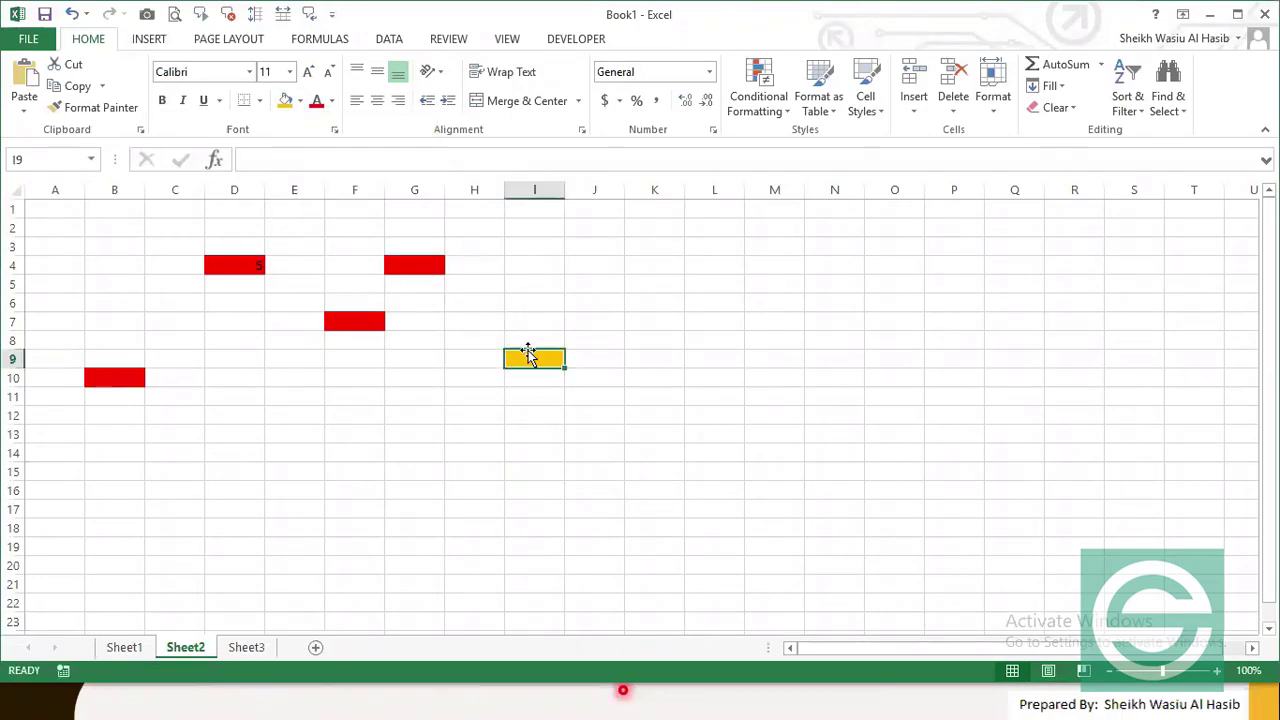
# Step: Set the font colour of cell D4 to white and centre its value horizontally
pyautogui.click(222, 261)
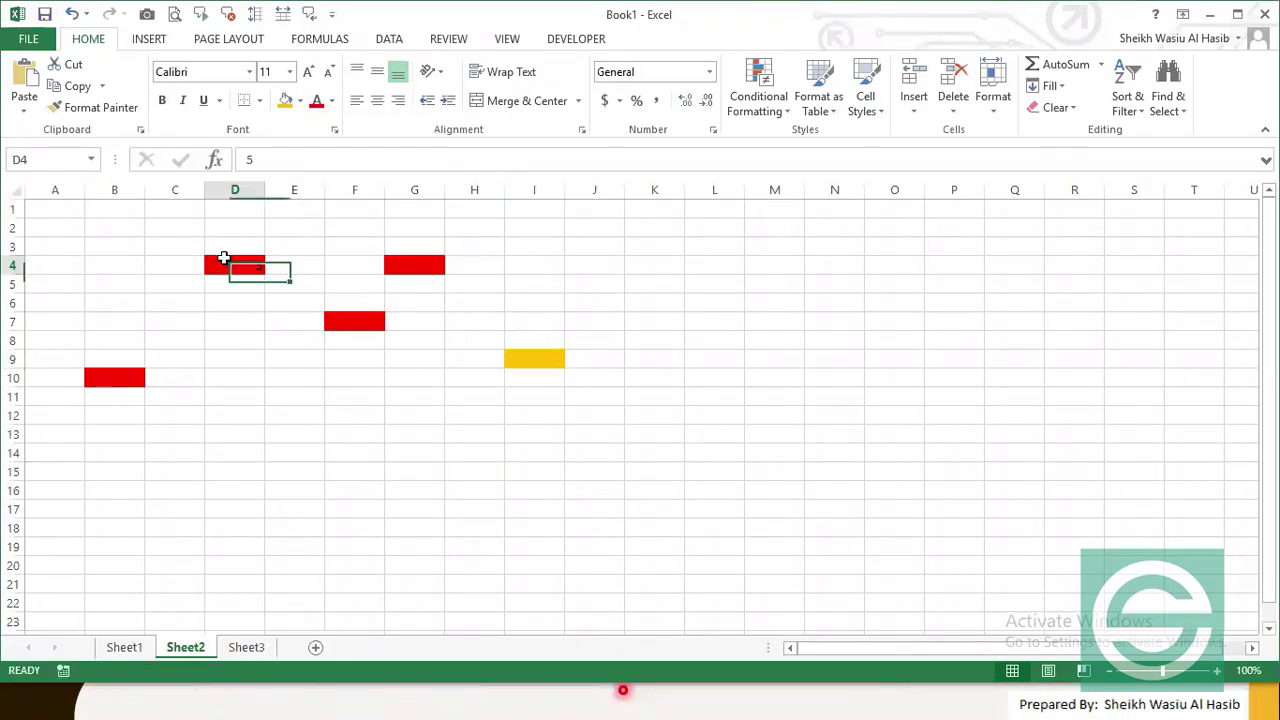
pyautogui.click(333, 101)
pyautogui.click(314, 165)
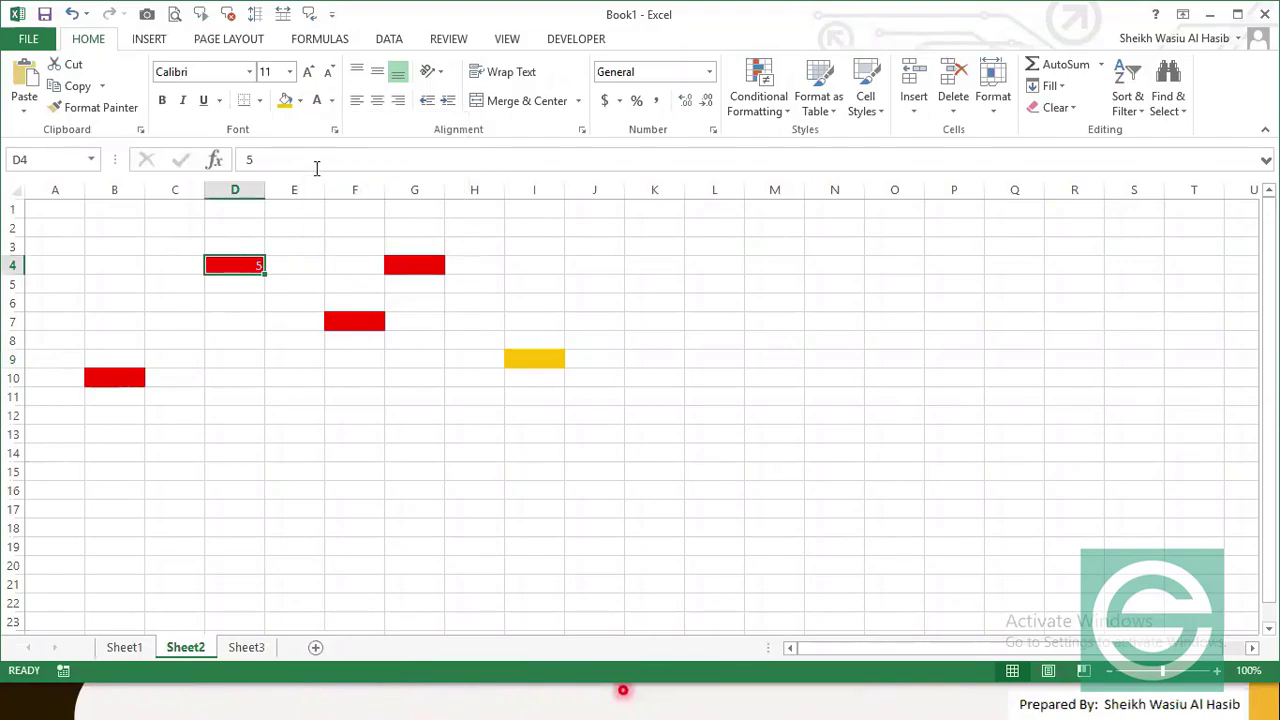
pyautogui.click(377, 100)
pyautogui.click(535, 354)
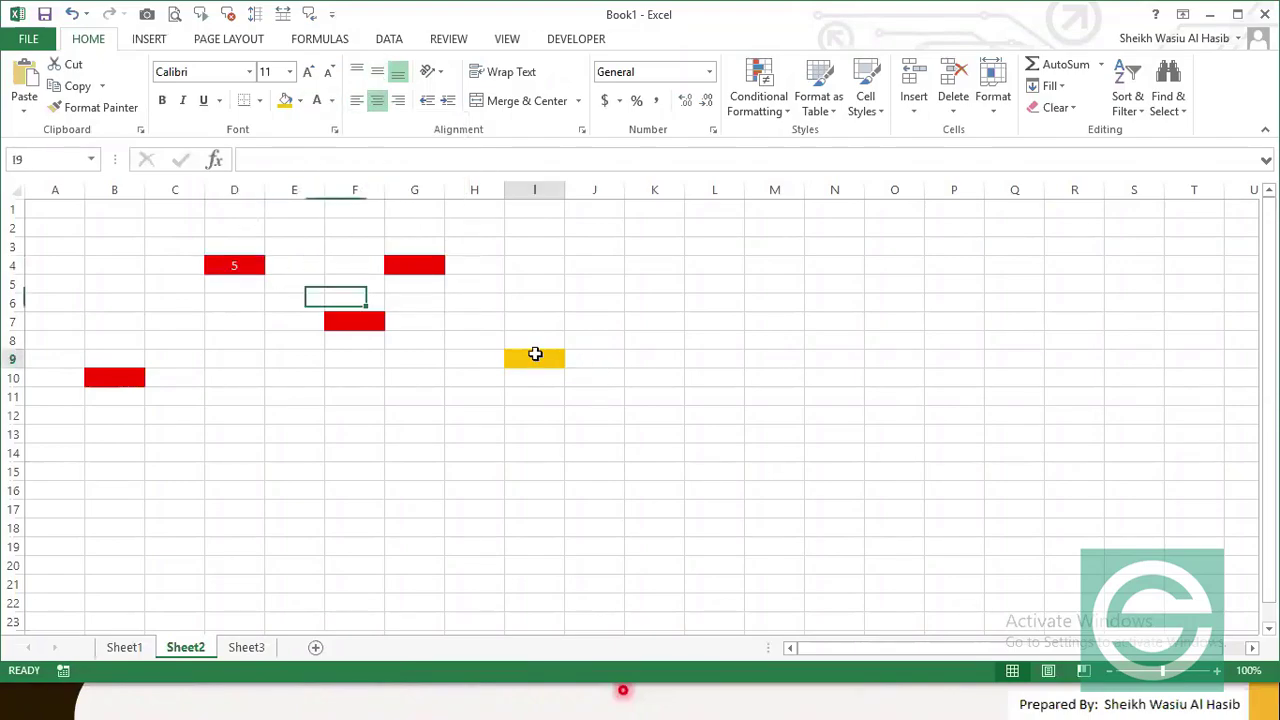
pyautogui.click(236, 263)
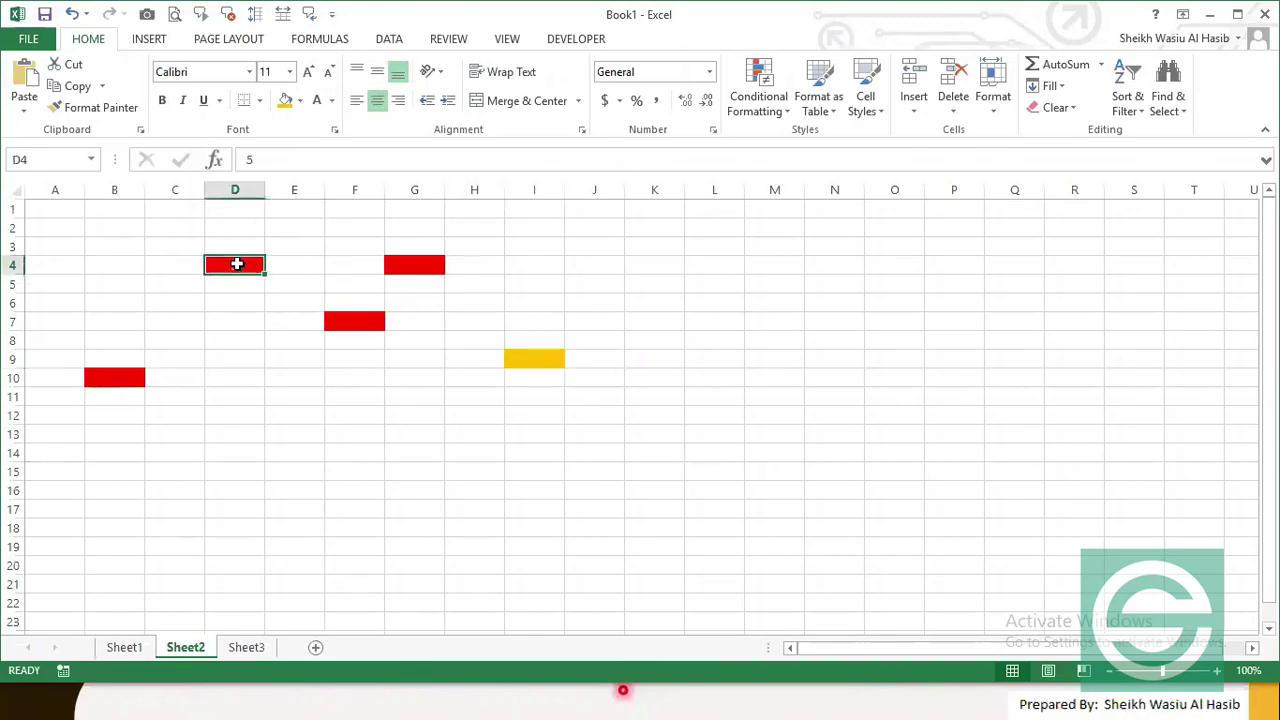
pyautogui.click(492, 356)
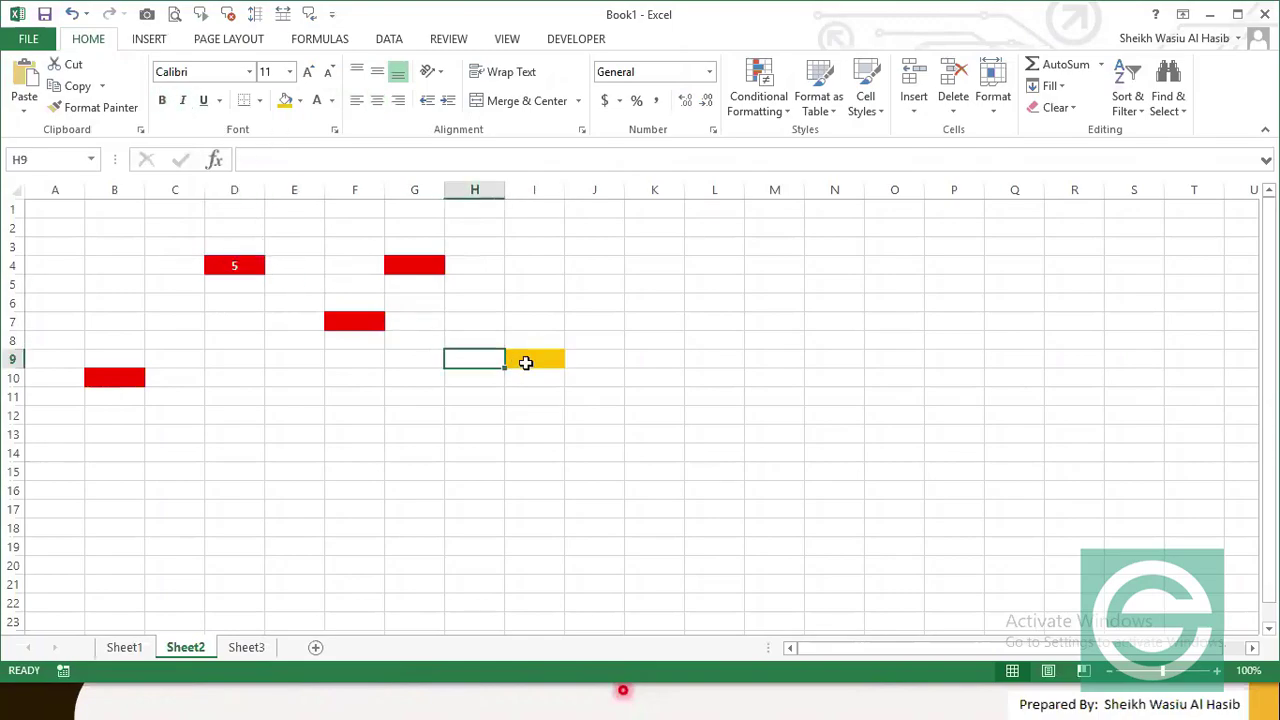
pyautogui.click(526, 362)
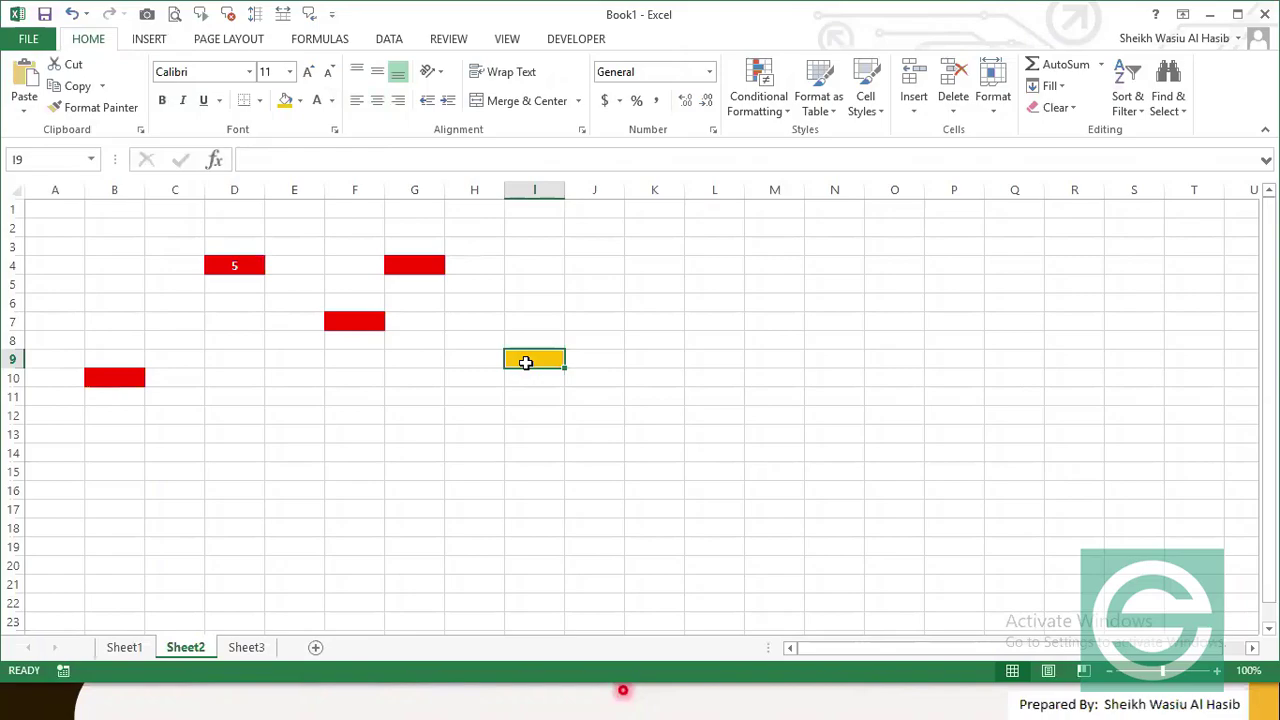
pyautogui.write('=')
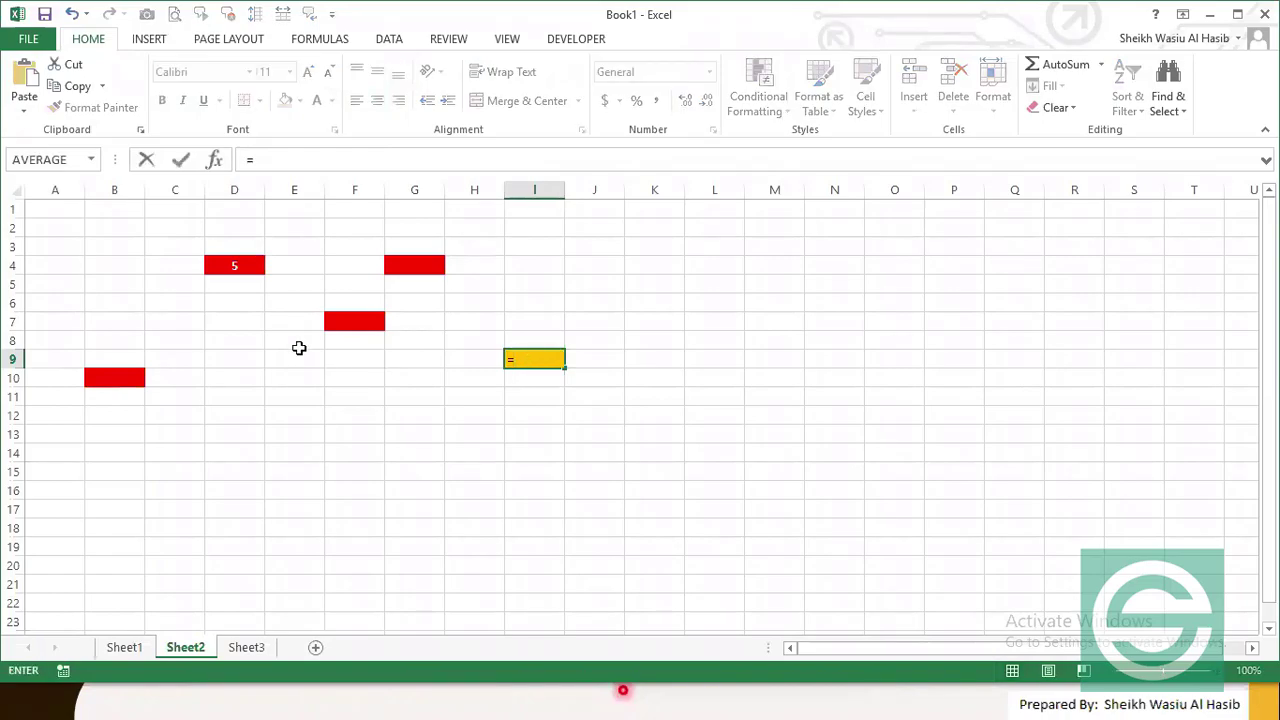
pyautogui.press('Escape')
pyautogui.click(570, 410)
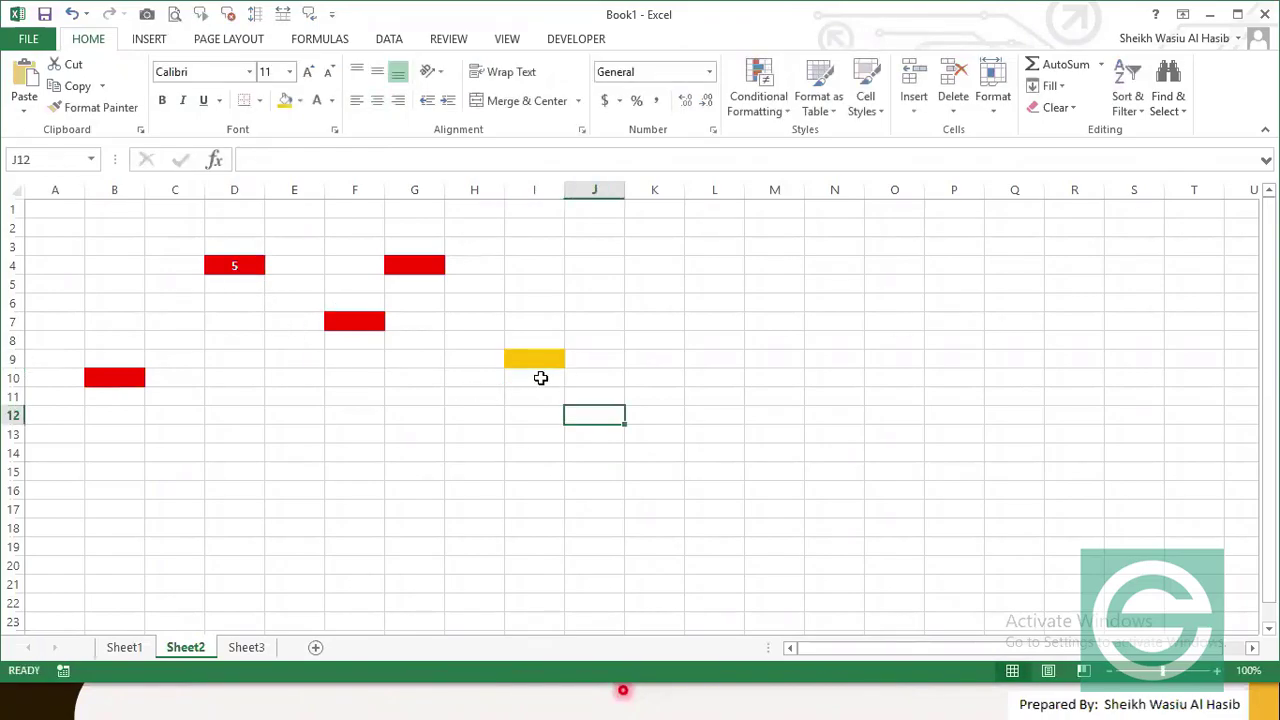
# Step: Enter the formula =D4 in the orange cell I9 to reference the value in cell D4
pyautogui.click(535, 362)
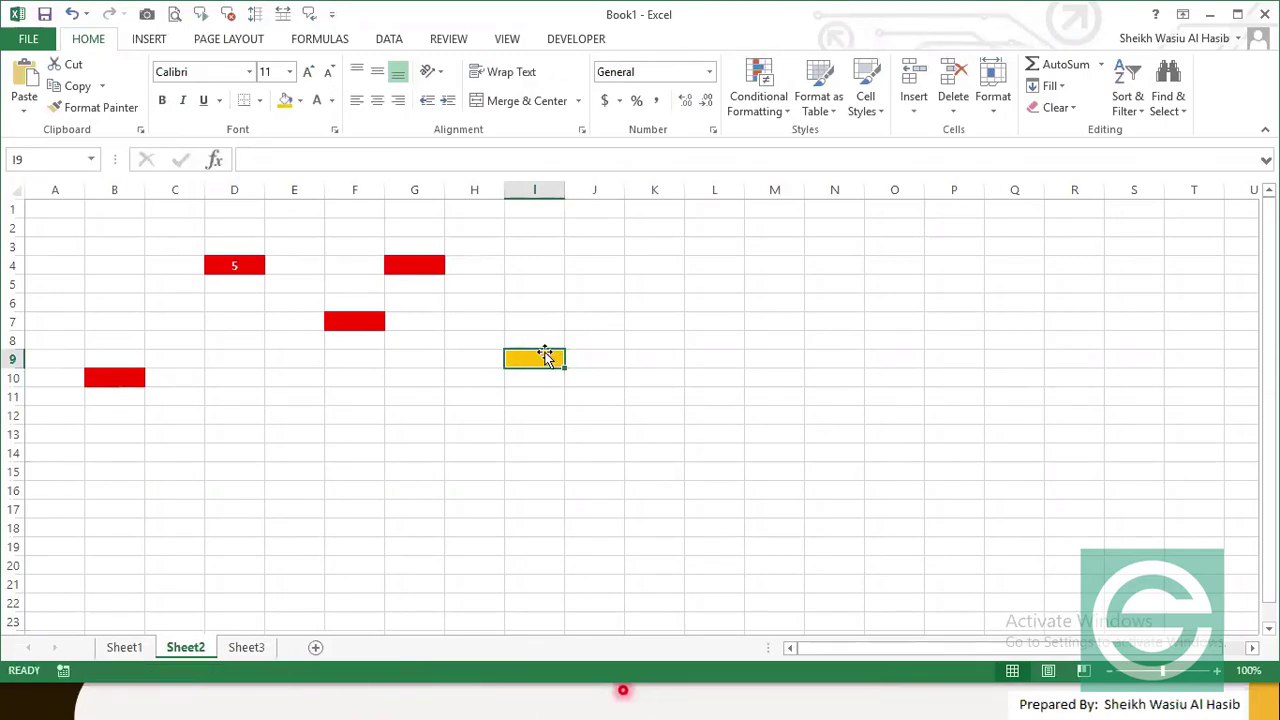
pyautogui.write('=')
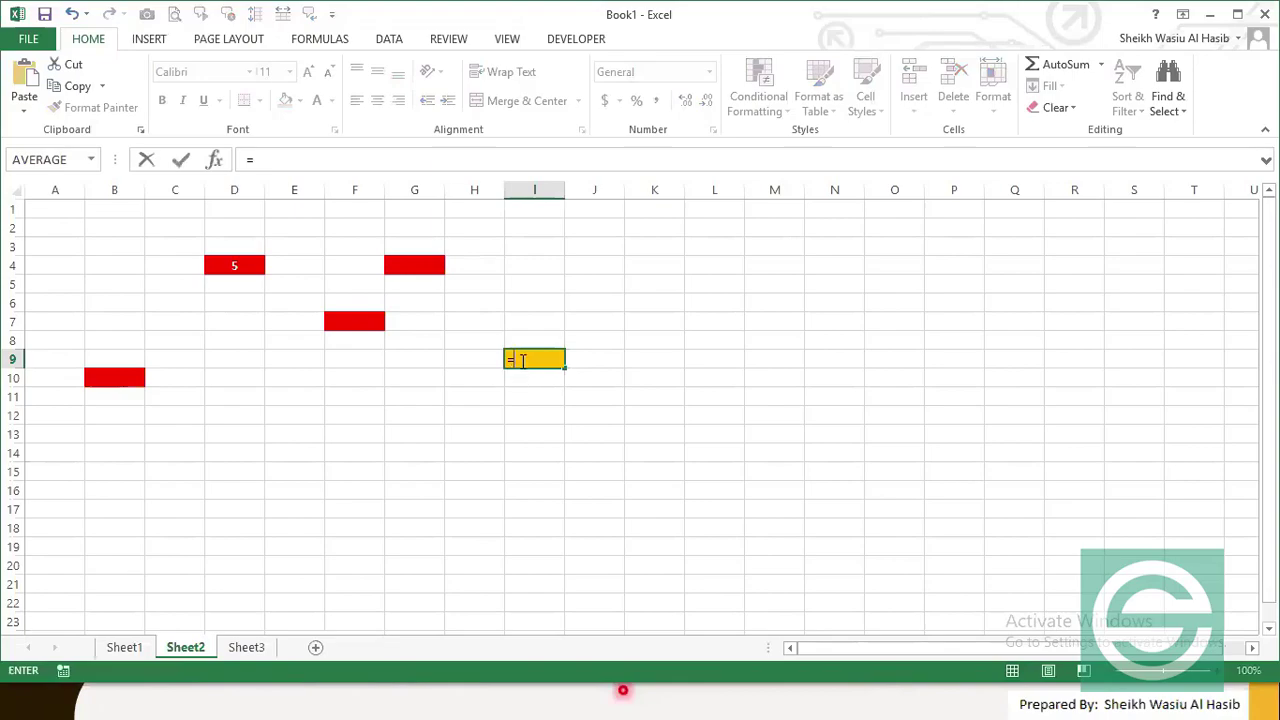
pyautogui.click(228, 265)
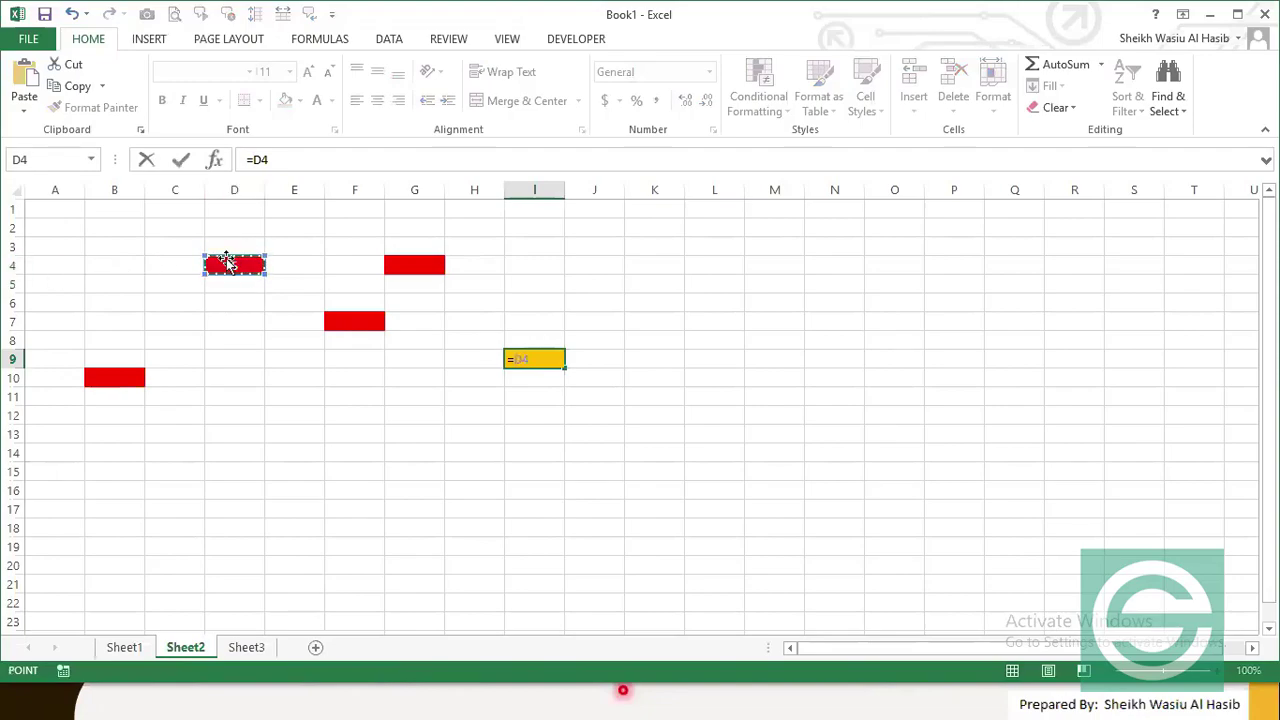
pyautogui.press('Return')
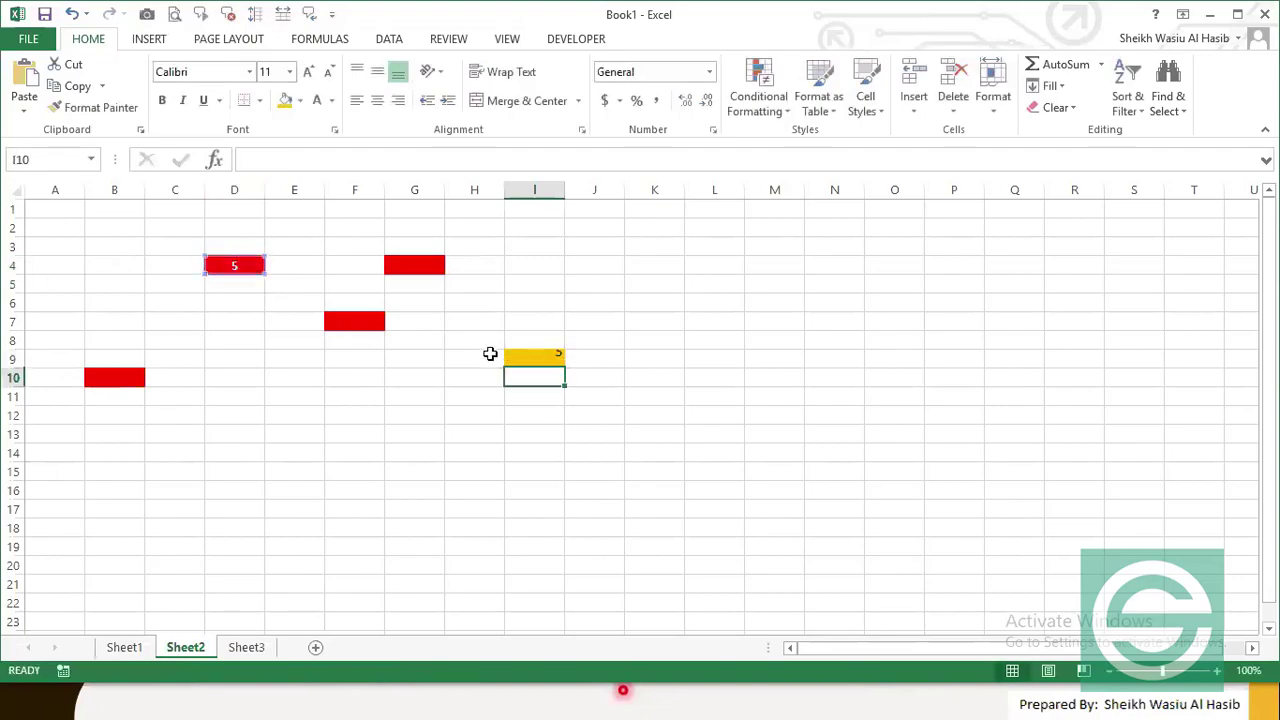
# Step: Centre the value in cell I9 horizontally and make the value in cell D4 bold
pyautogui.click(527, 360)
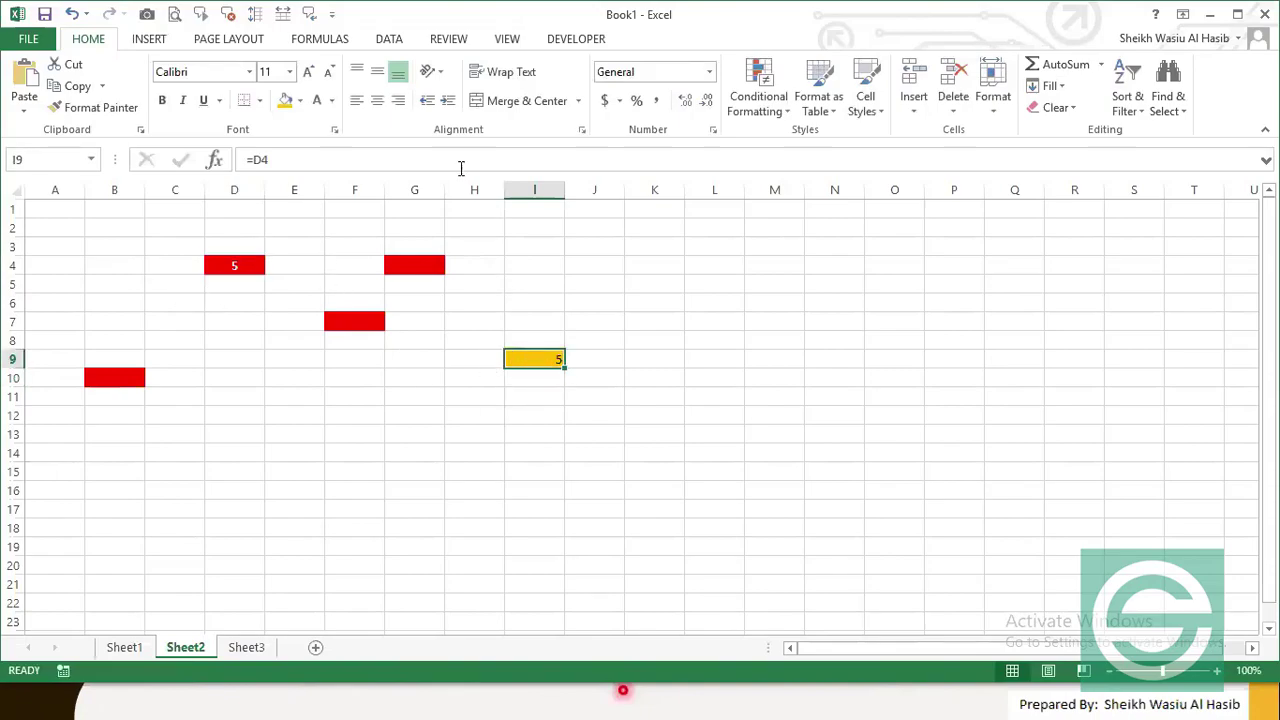
pyautogui.click(377, 101)
pyautogui.click(235, 266)
pyautogui.hotkey('ctrl', 'b')
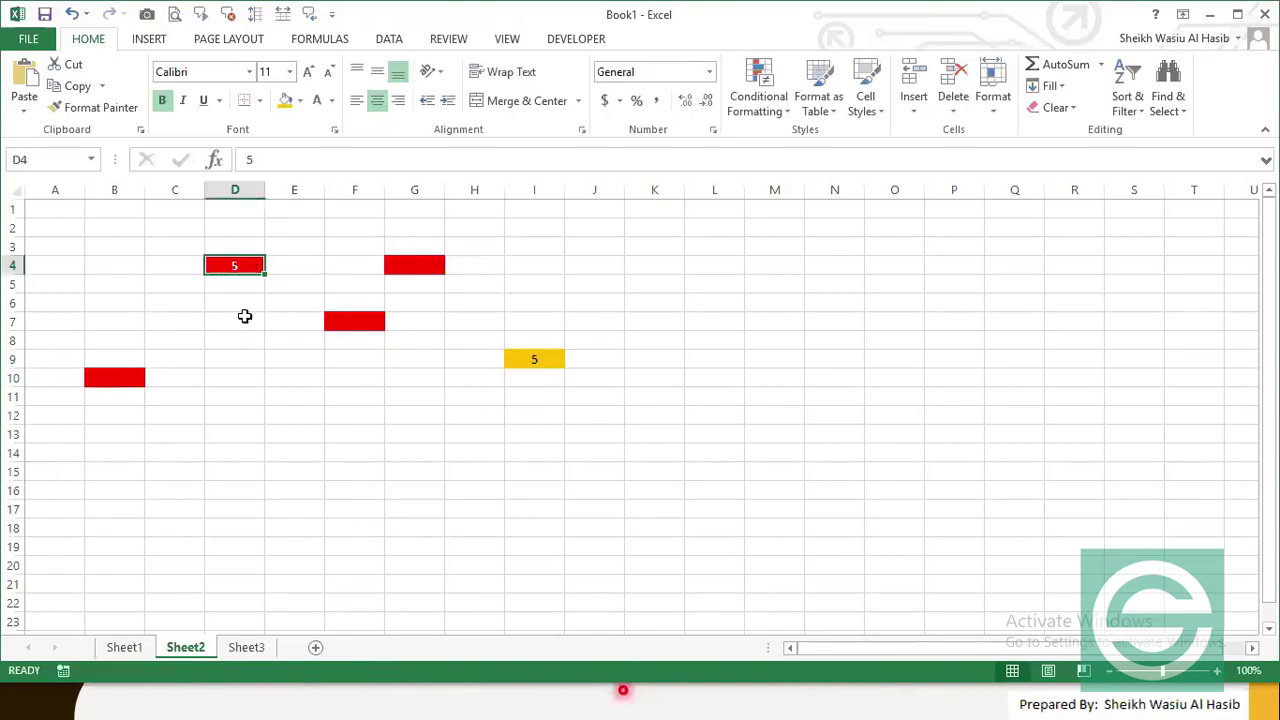
pyautogui.click(527, 355)
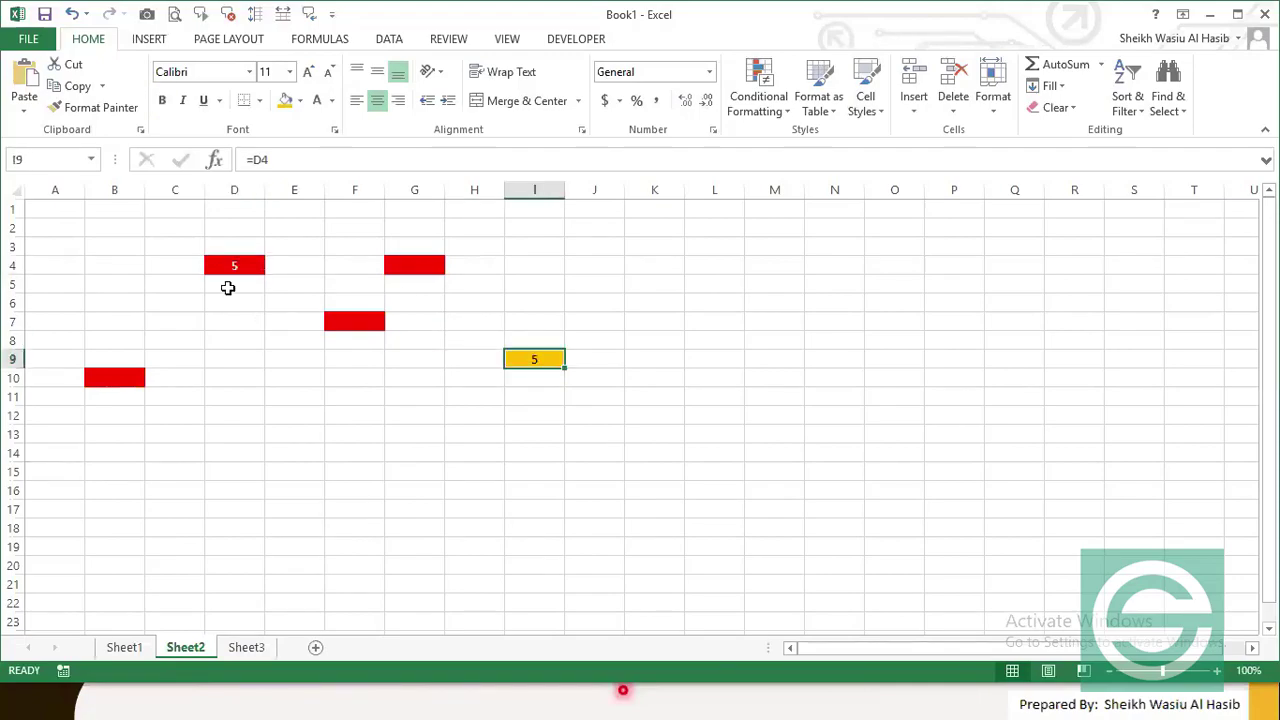
pyautogui.click(226, 262)
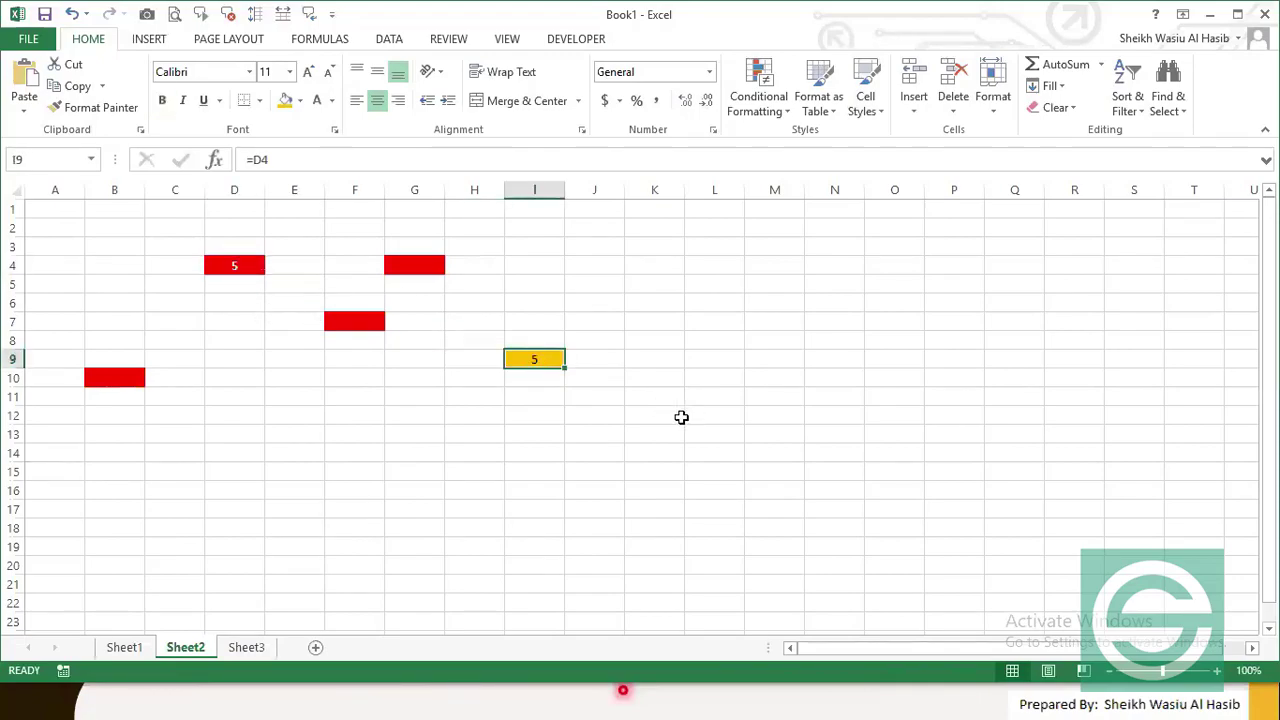
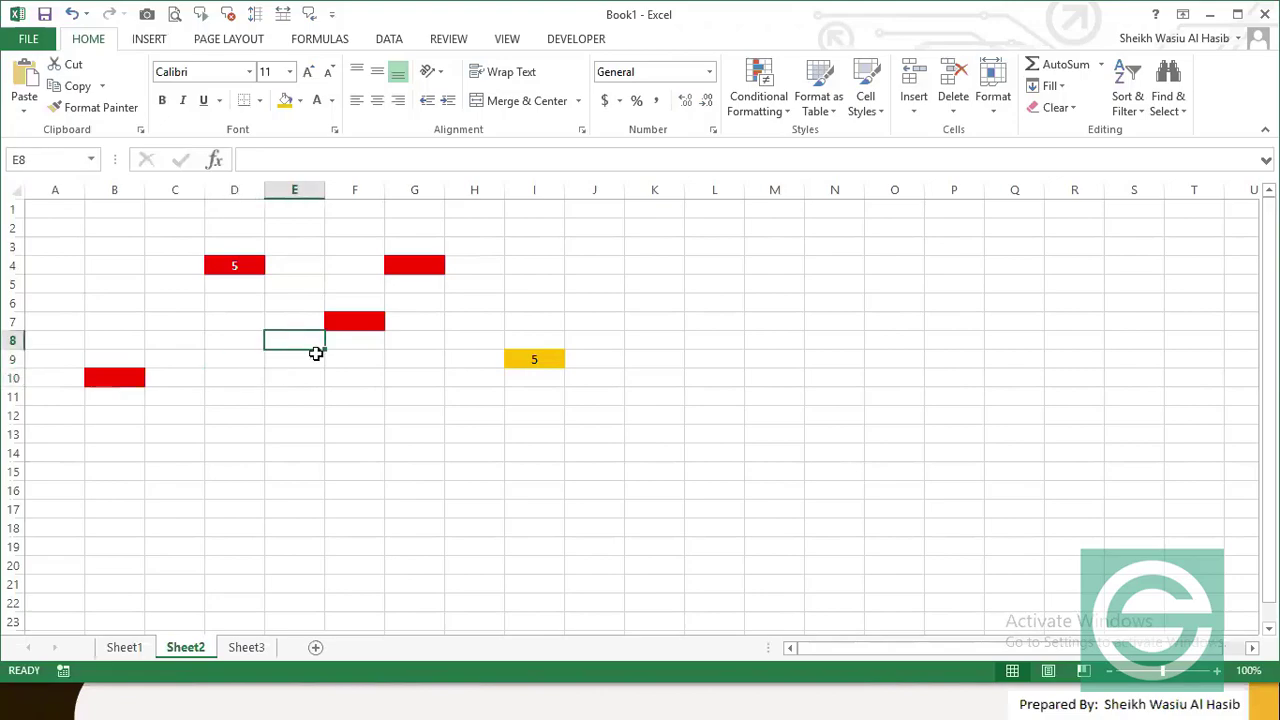
# Step: Select the whole columns A through J one after another to show how each column is addressed by its letter
pyautogui.click(295, 362)
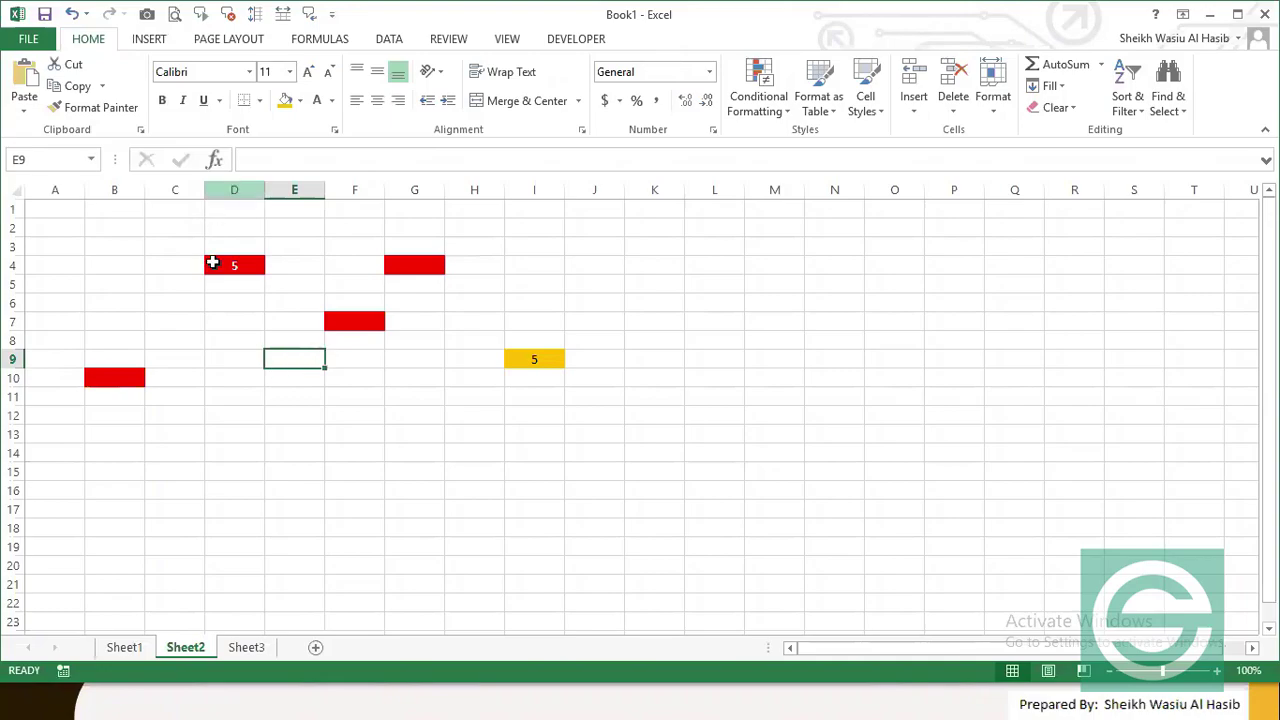
pyautogui.click(57, 190)
pyautogui.click(115, 190)
pyautogui.click(175, 190)
pyautogui.click(234, 190)
pyautogui.click(294, 190)
pyautogui.click(354, 190)
pyautogui.click(414, 190)
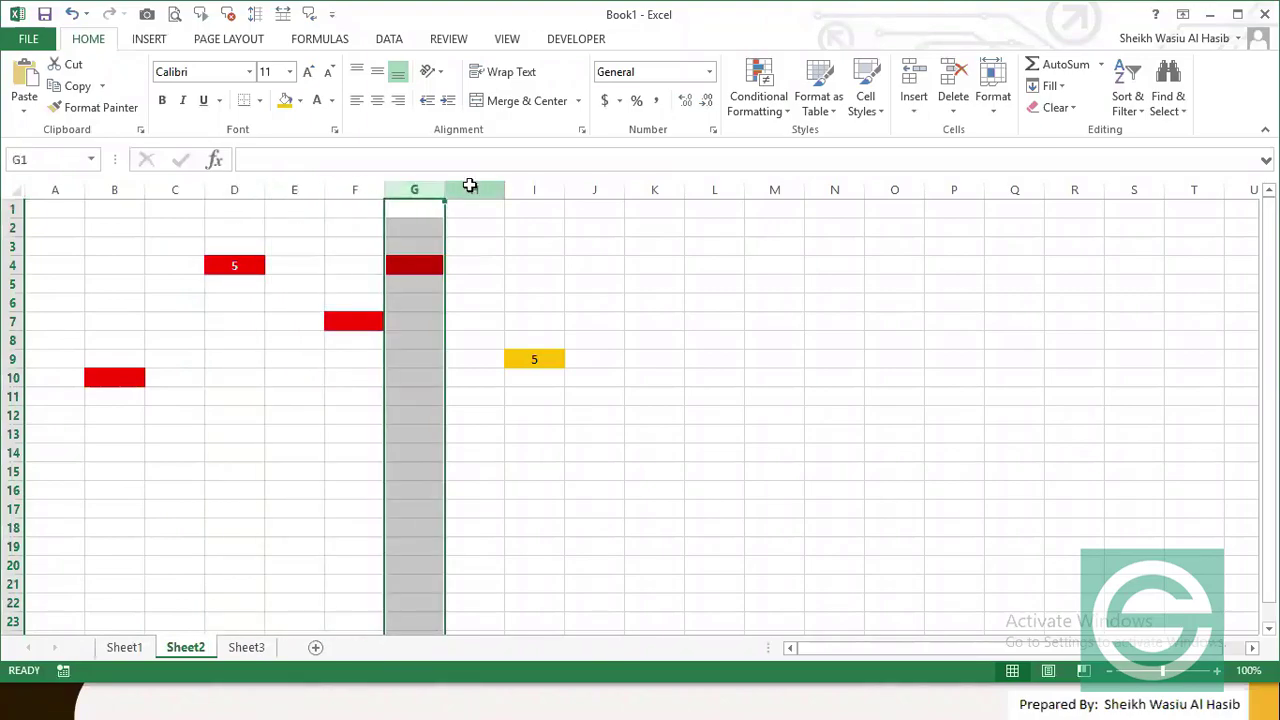
pyautogui.click(471, 190)
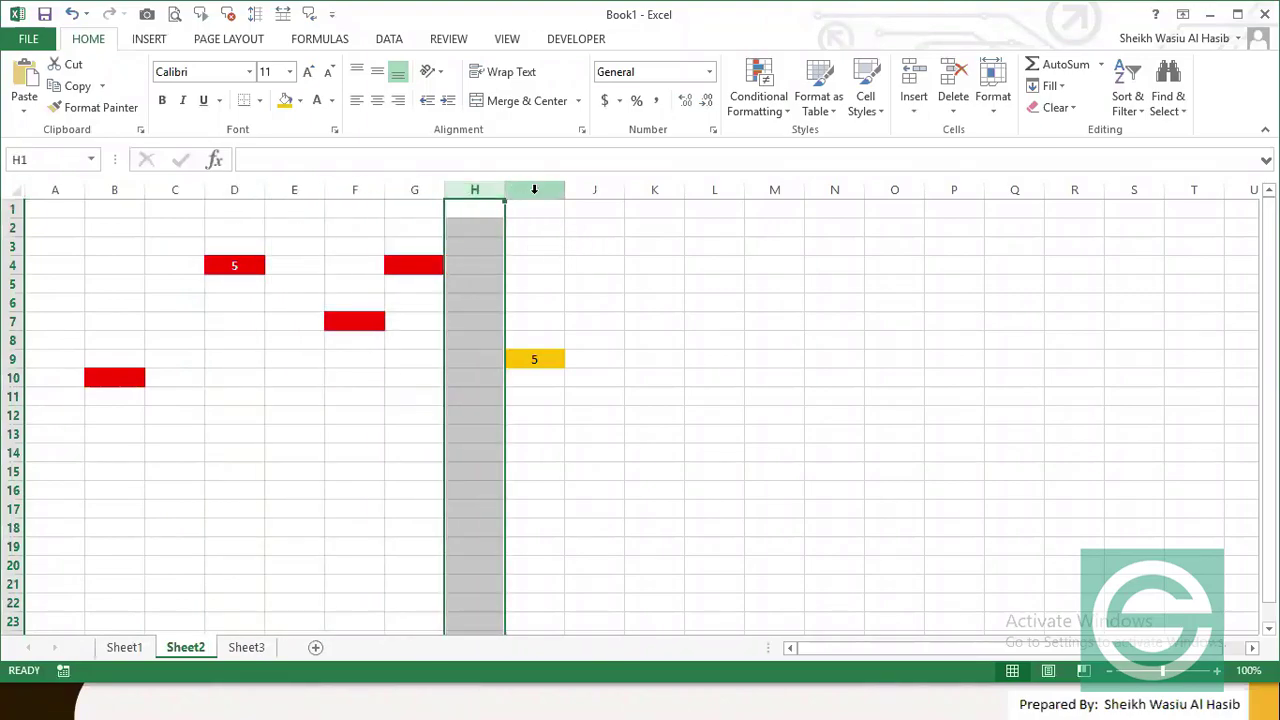
pyautogui.click(536, 189)
pyautogui.click(604, 190)
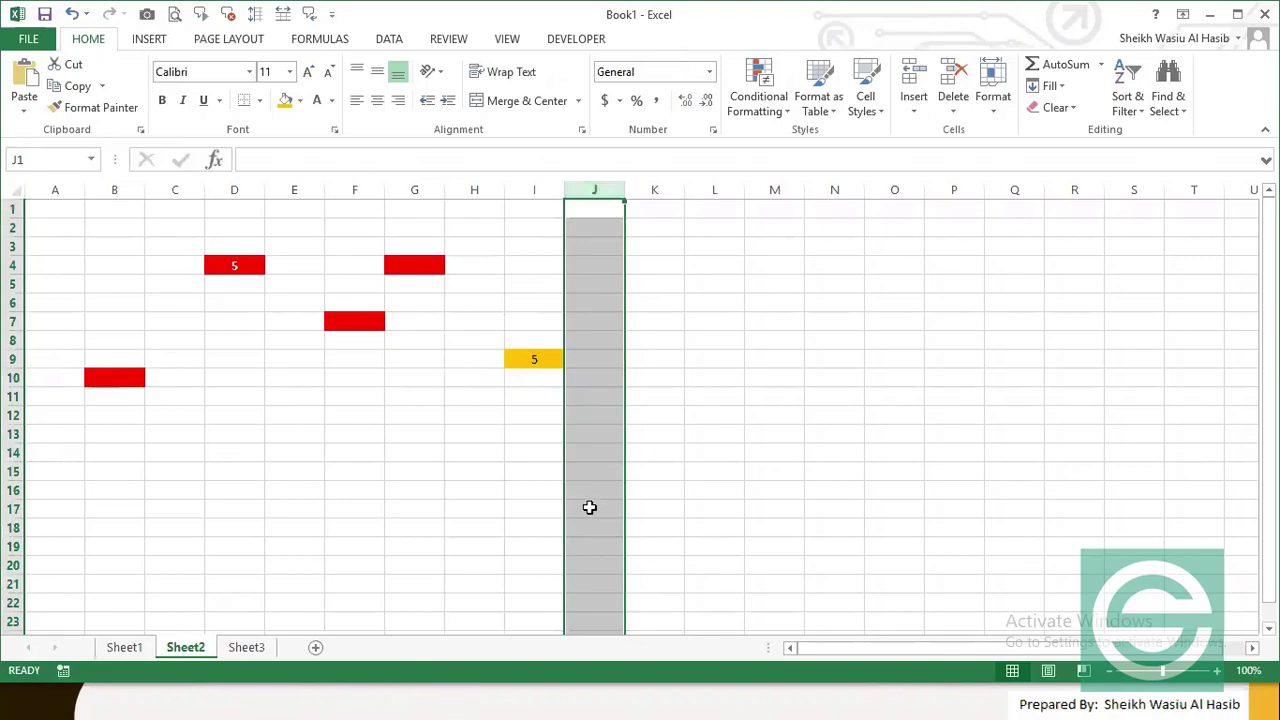
# Step: Select cells J3, J6 and J8 in turn, followed by the whole column J
pyautogui.click(588, 247)
pyautogui.click(586, 305)
pyautogui.click(598, 340)
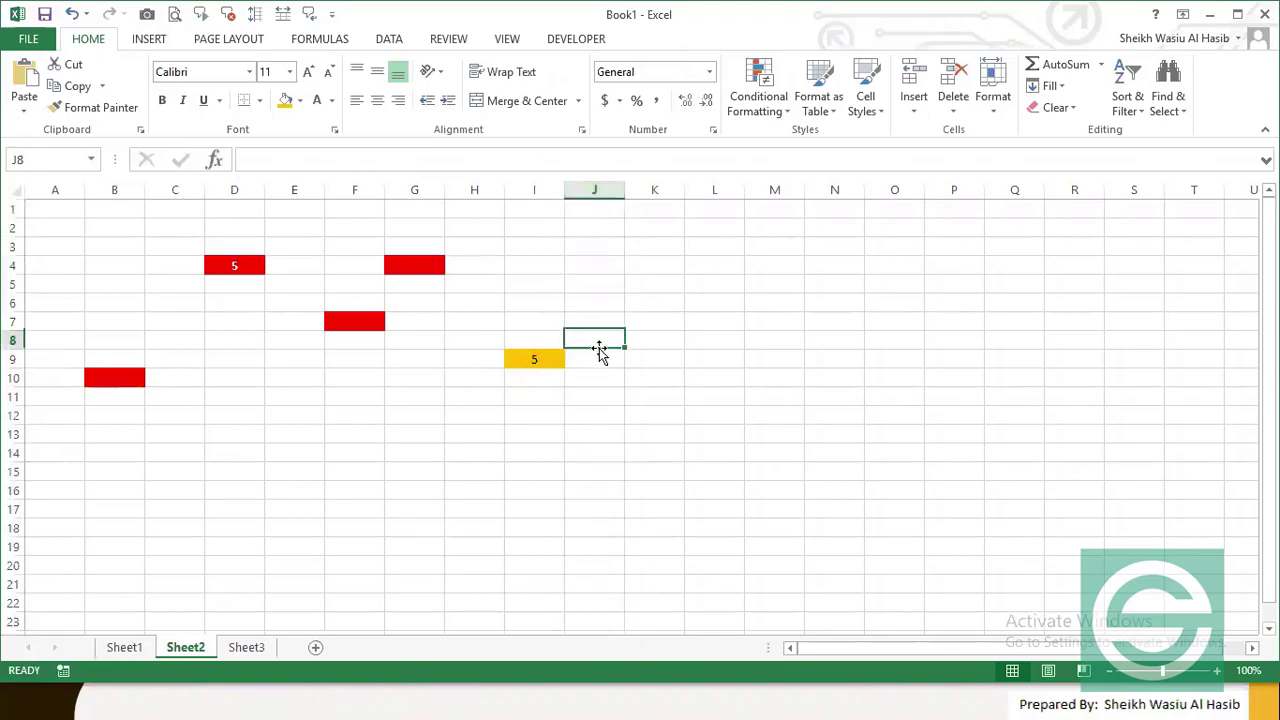
pyautogui.click(592, 189)
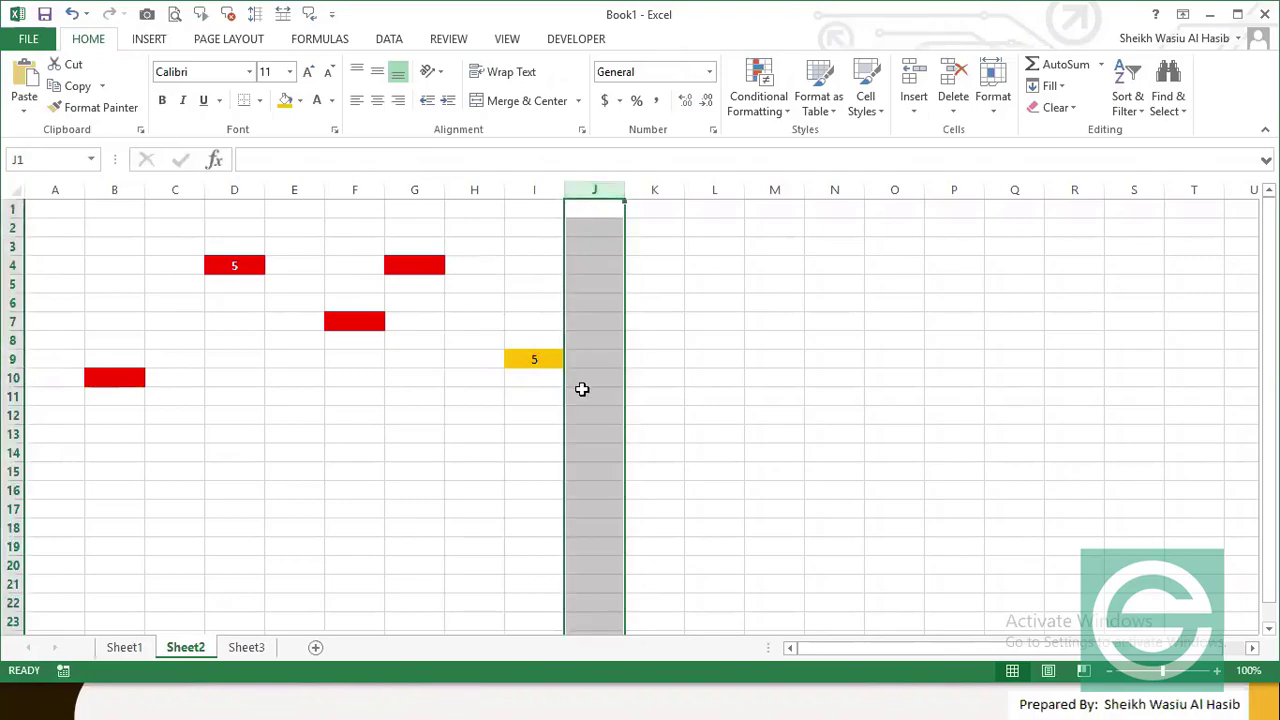
# Step: Select the whole row 4 and step through several cells along it, from B4 to K4
pyautogui.click(12, 265)
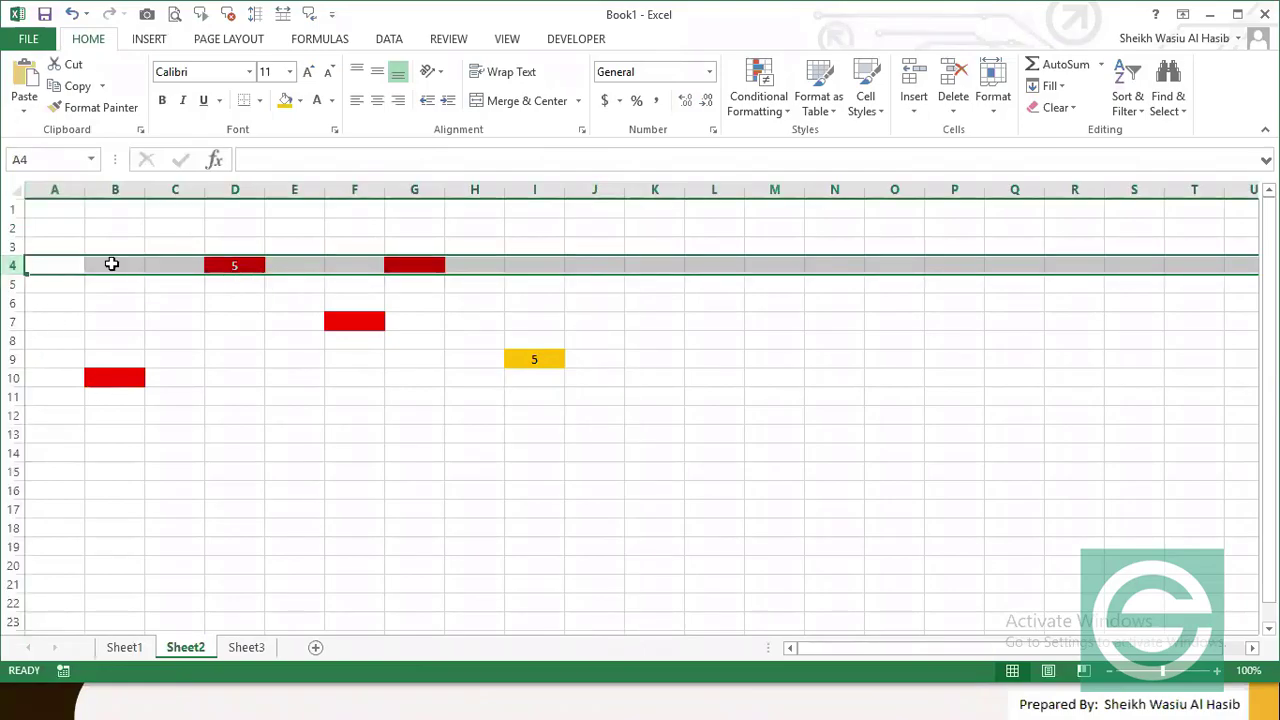
pyautogui.click(100, 267)
pyautogui.click(215, 263)
pyautogui.click(312, 264)
pyautogui.click(380, 264)
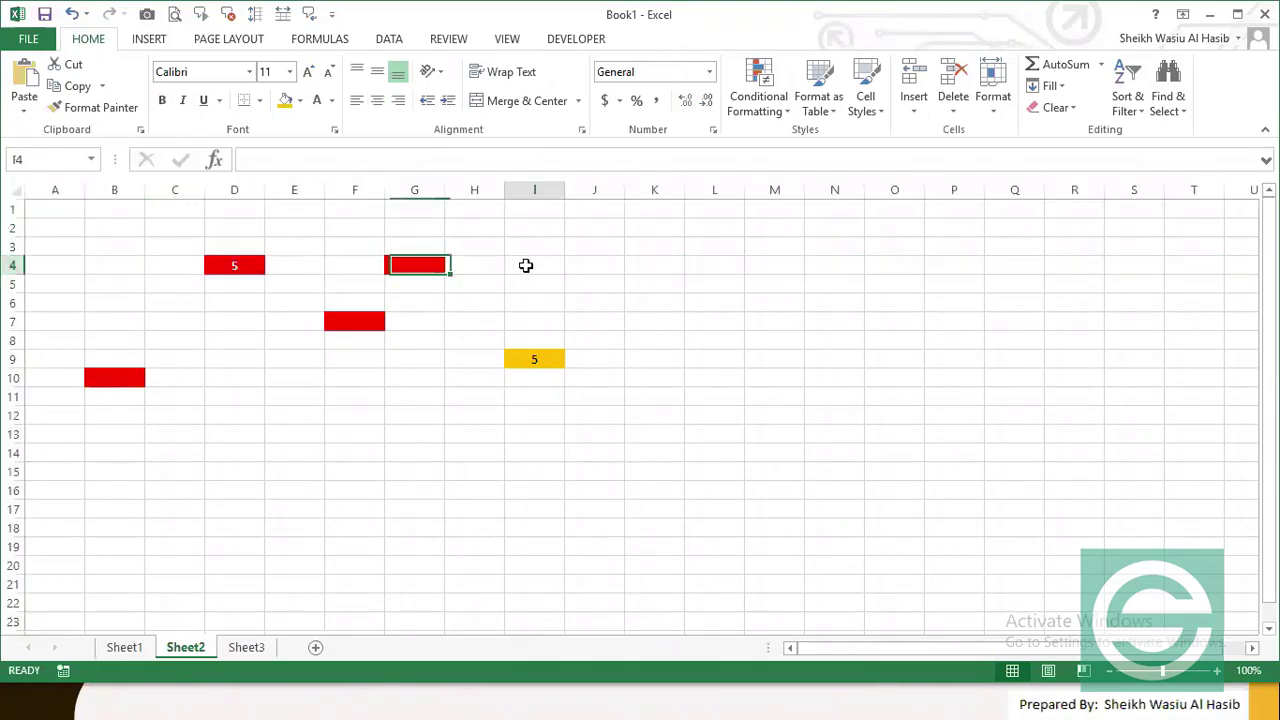
pyautogui.click(526, 266)
pyautogui.click(672, 268)
# Step: Select columns G, F and H in turn, followed by the whole row 5
pyautogui.click(414, 189)
pyautogui.click(354, 189)
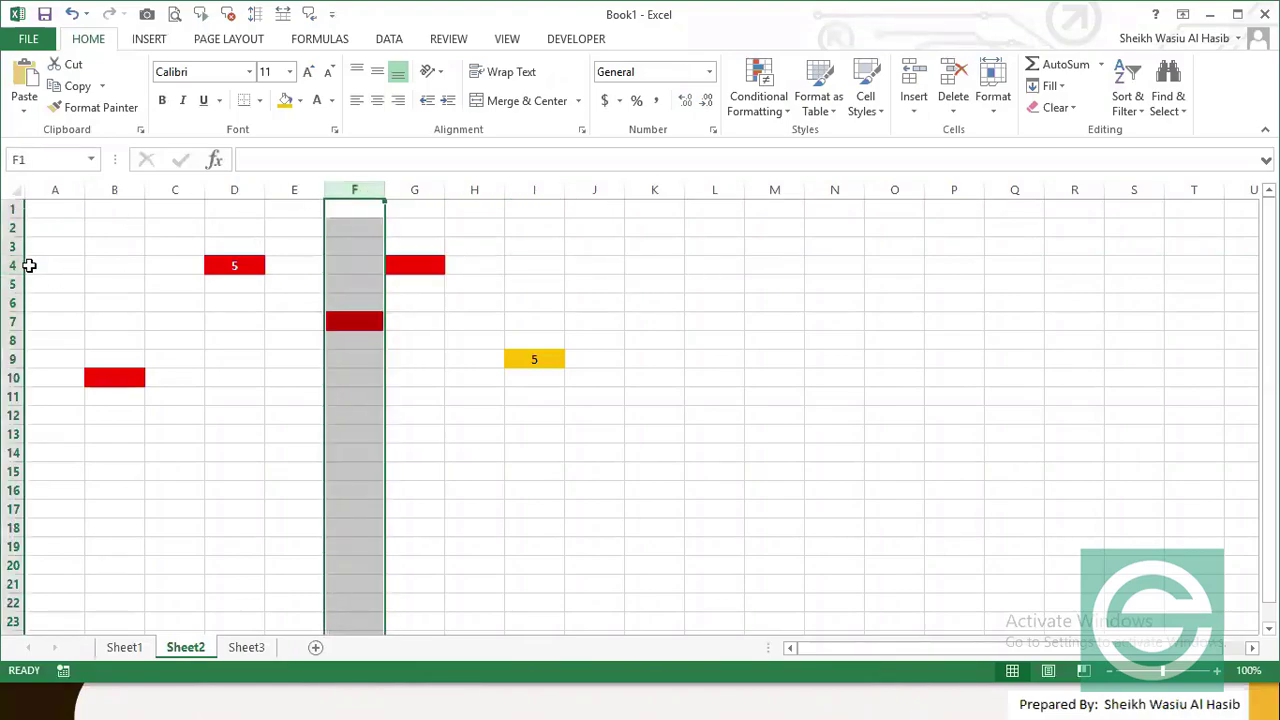
pyautogui.click(405, 254)
pyautogui.click(484, 189)
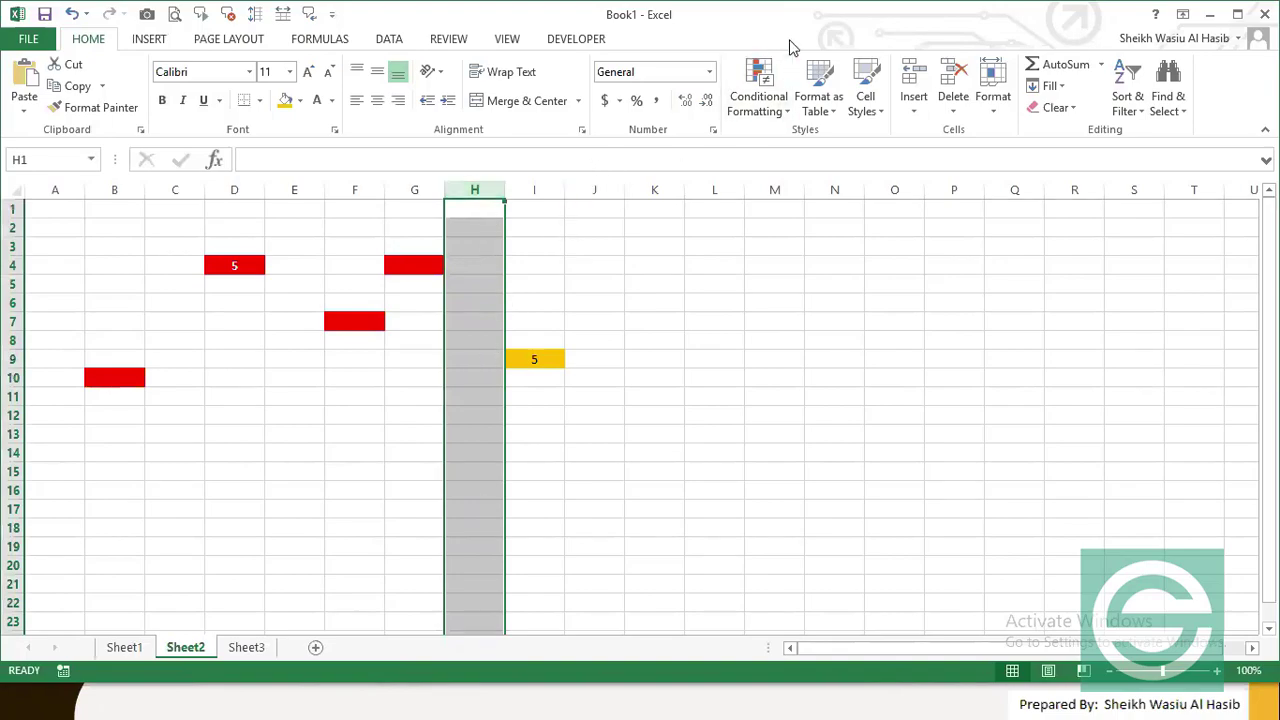
pyautogui.click(12, 284)
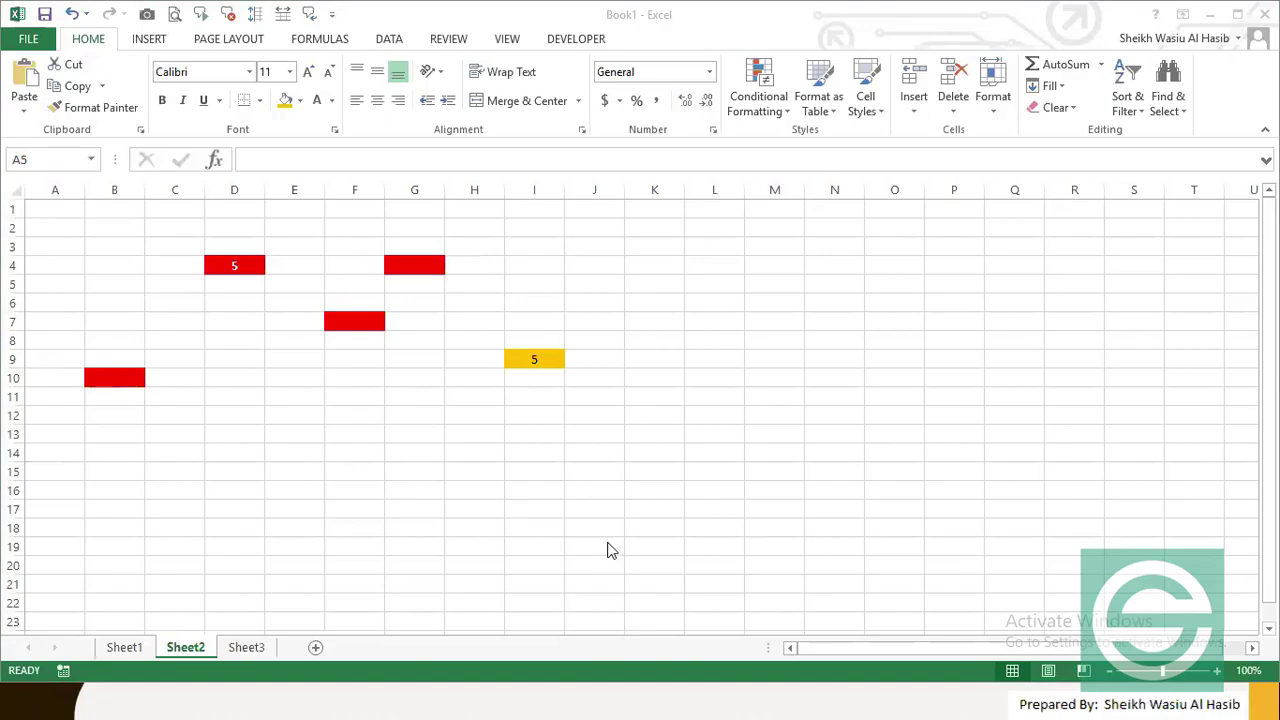
pyautogui.hotkey('shift', 'space')
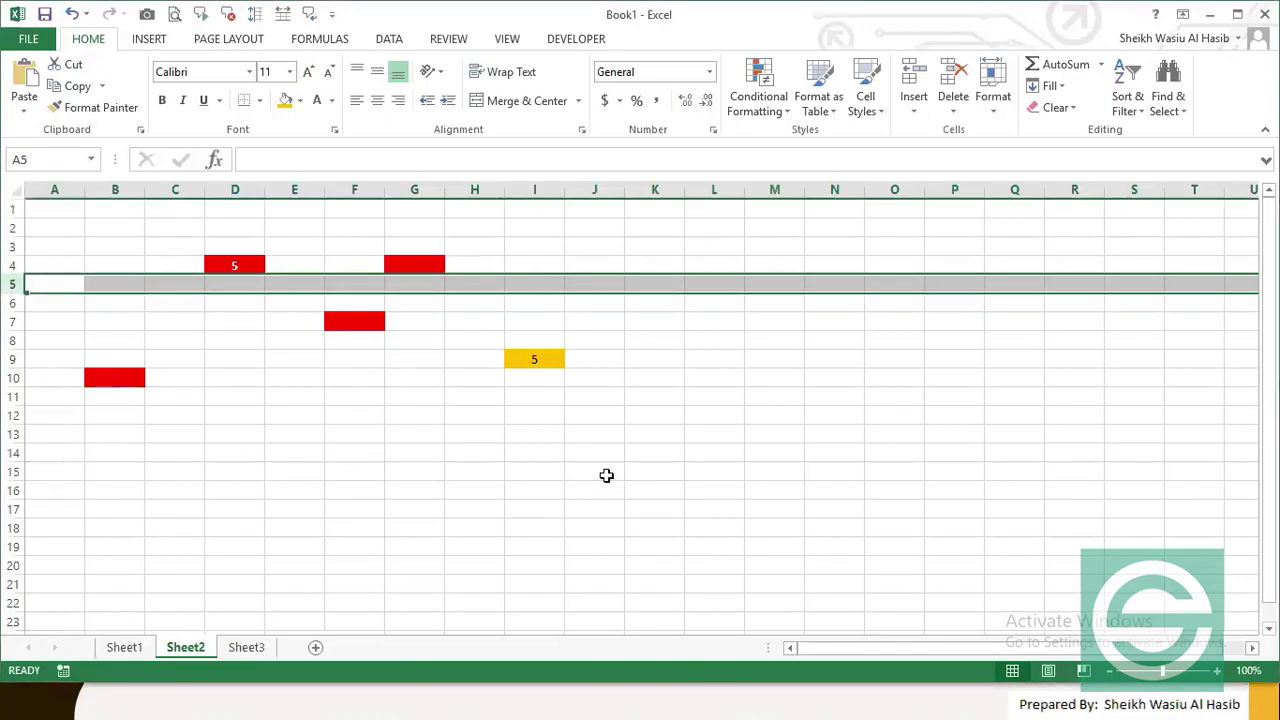
pyautogui.hotkey('ctrl', 't')
pyautogui.click(697, 380)
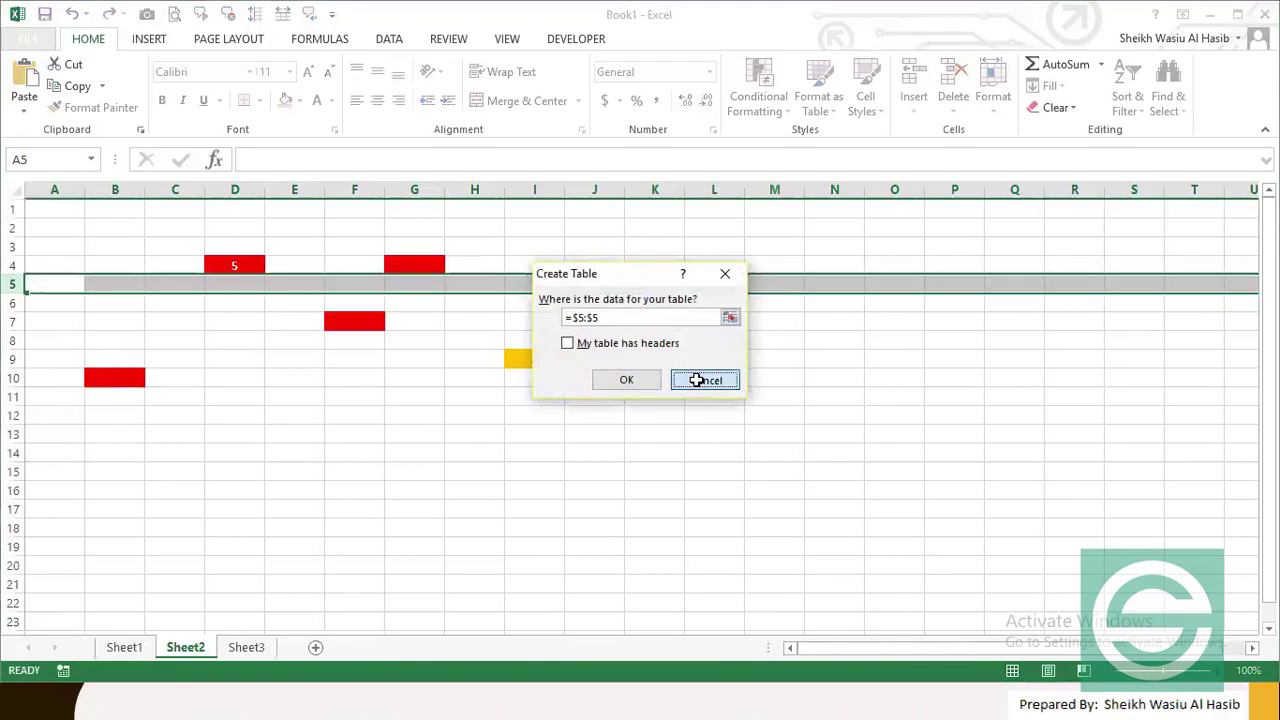
pyautogui.click(10, 284)
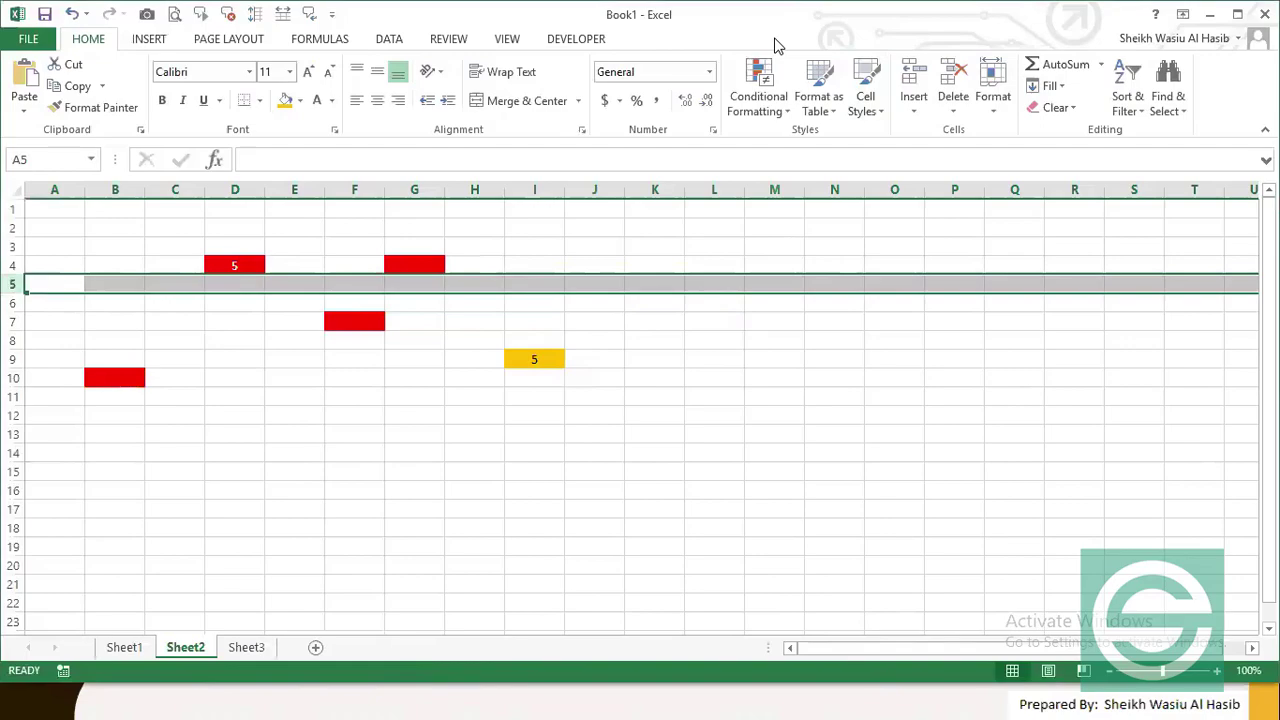
pyautogui.hotkey('ctrl', 't')
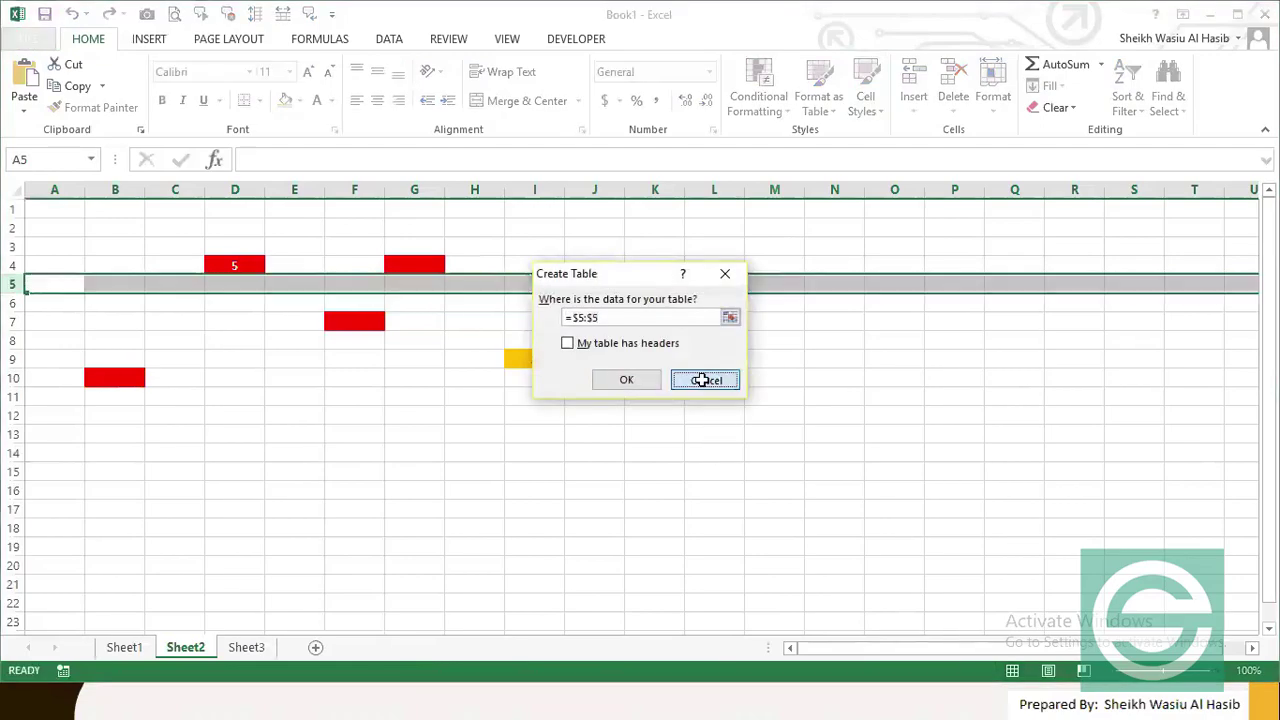
pyautogui.click(704, 381)
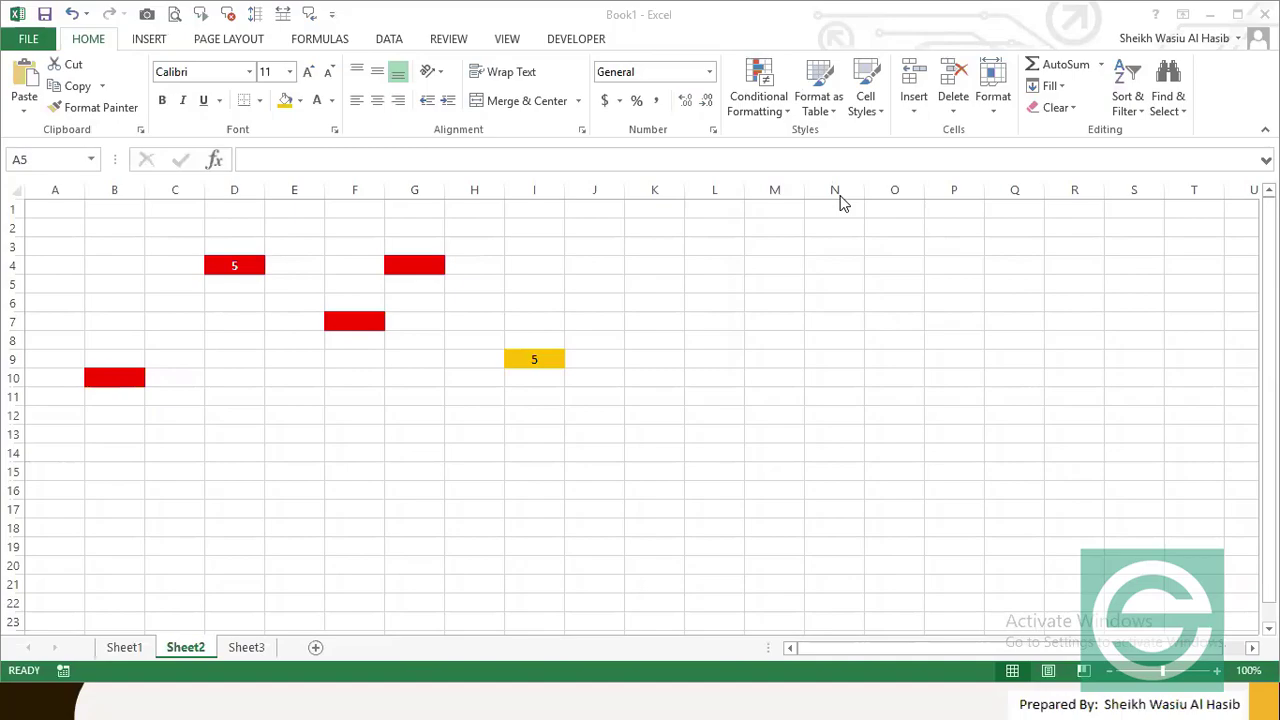
pyautogui.hotkey('shift', 'space')
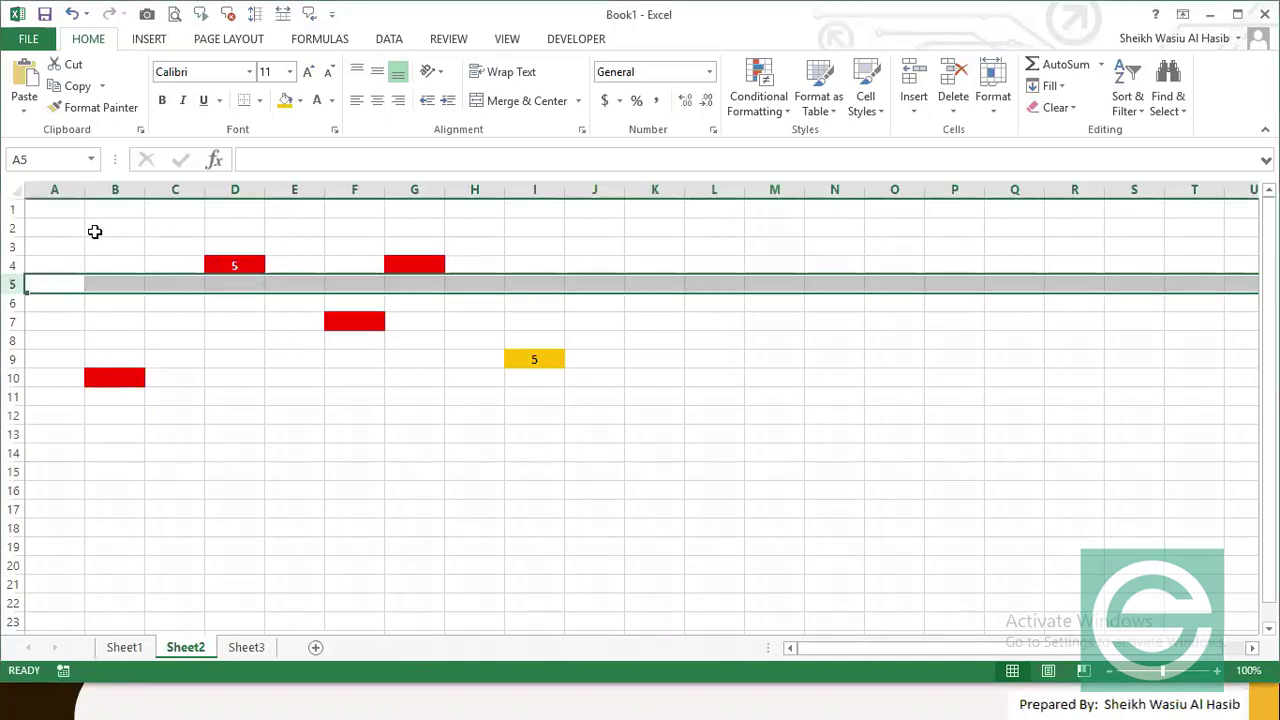
# Step: Select the whole column E and step down through its cells to E14
pyautogui.click(296, 190)
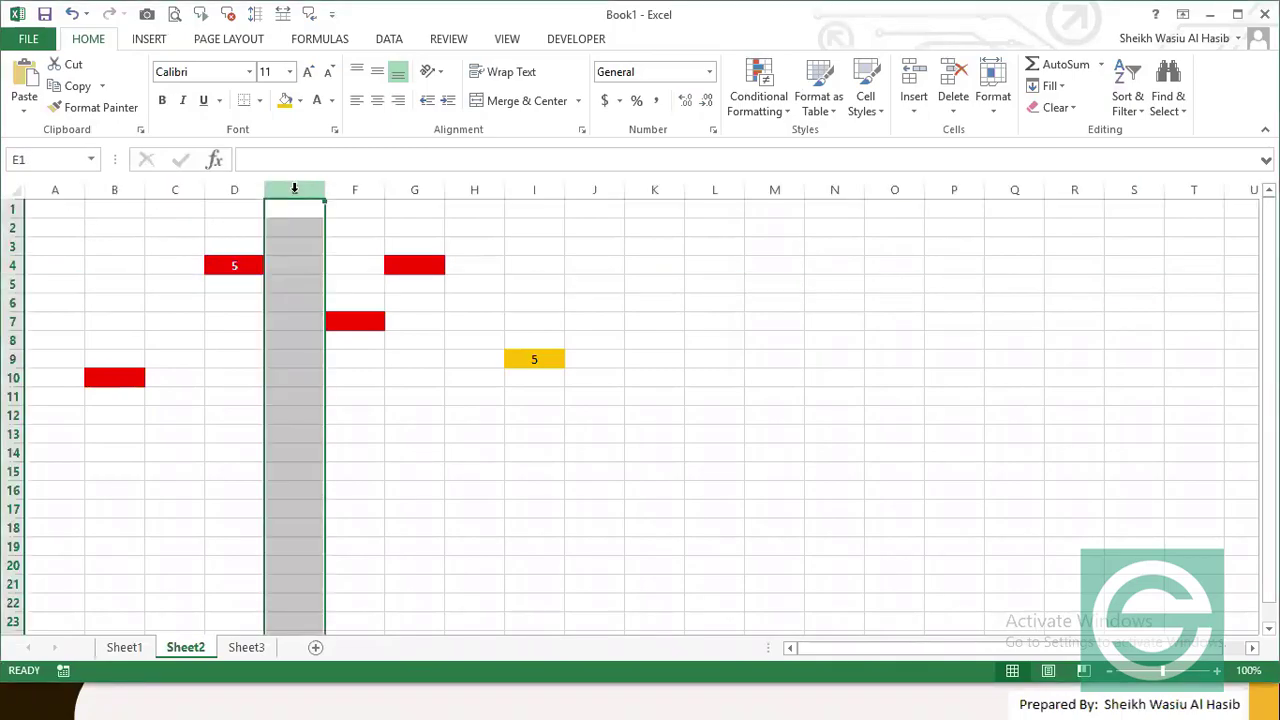
pyautogui.click(303, 248)
pyautogui.click(290, 190)
pyautogui.click(293, 239)
pyautogui.click(290, 284)
pyautogui.click(291, 340)
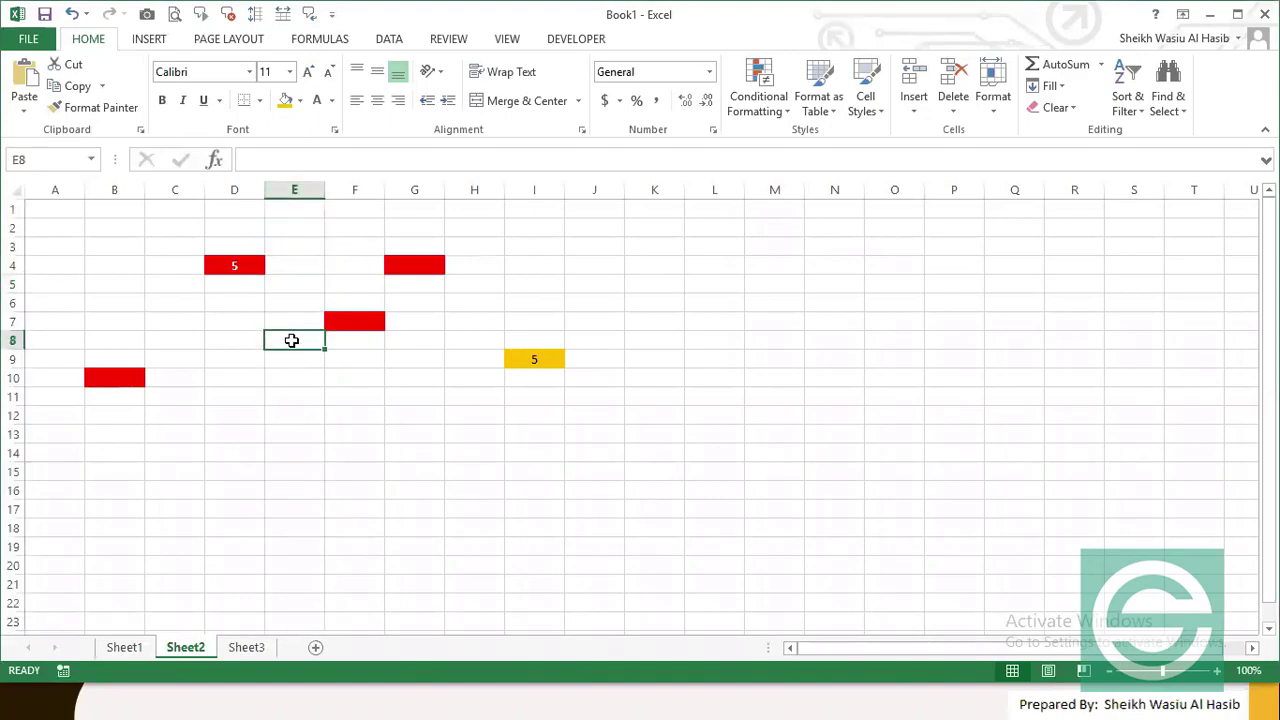
pyautogui.press('Down')
pyautogui.press('Down')
pyautogui.press('Down')
pyautogui.press('Down')
pyautogui.press('Down')
pyautogui.press('Down')
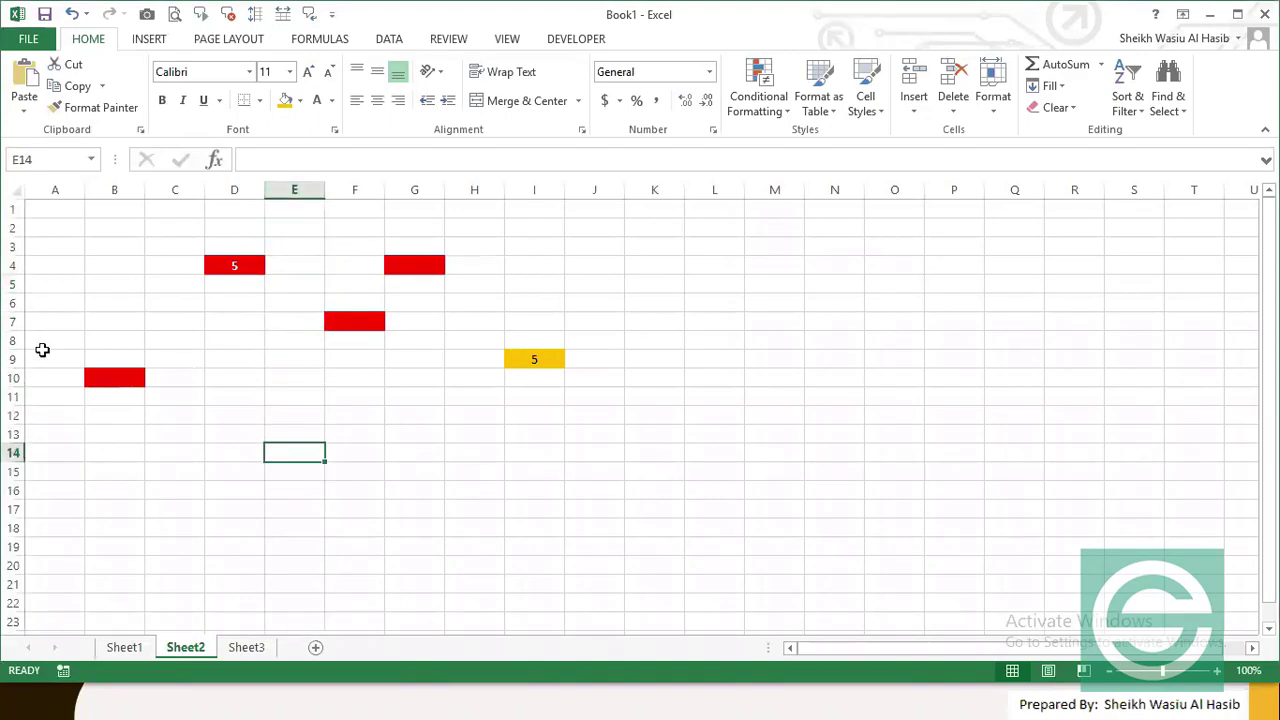
# Step: Select row 5, step through its cells B5, D5 and E5, and select the whole row again before leaving it for D13
pyautogui.click(11, 284)
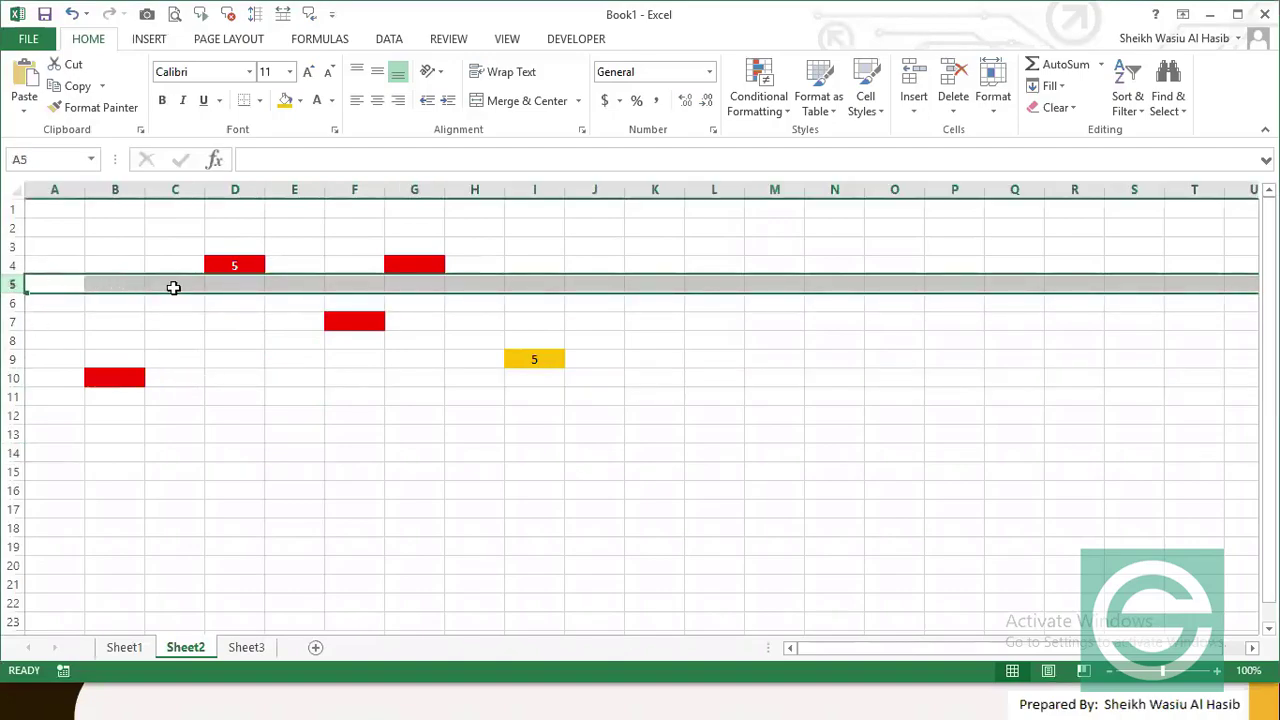
pyautogui.click(110, 284)
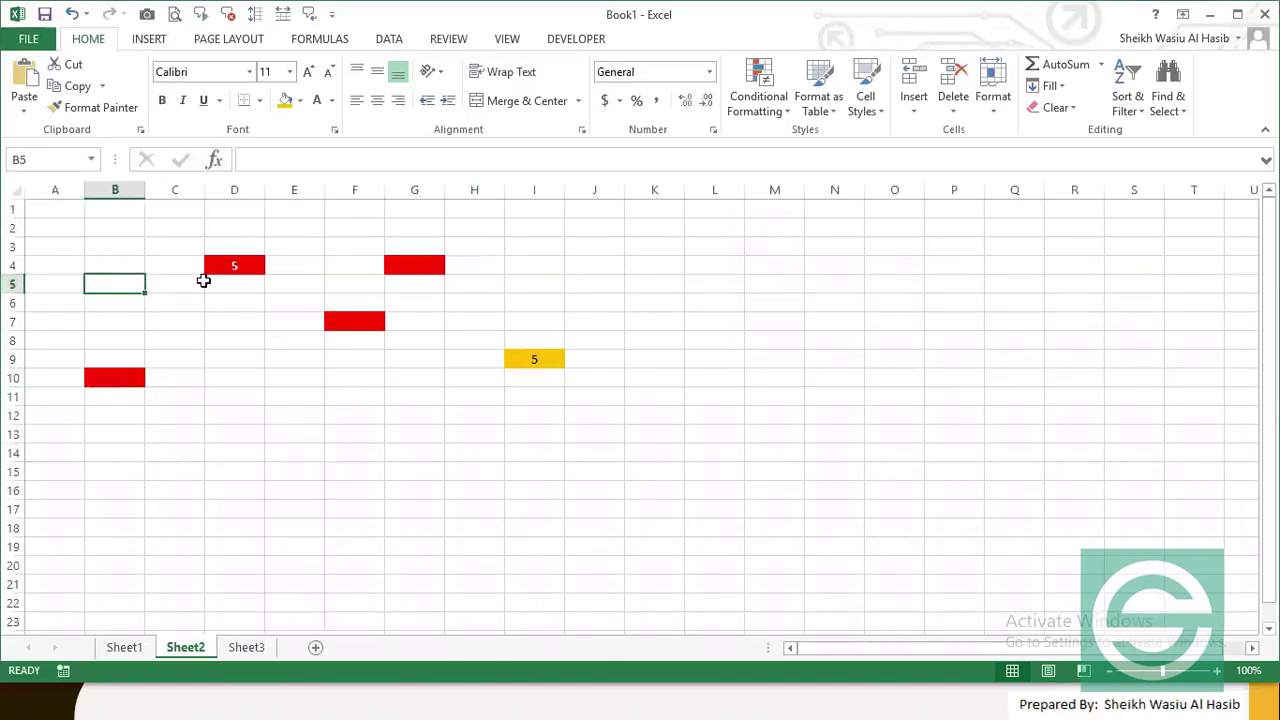
pyautogui.click(234, 284)
pyautogui.click(298, 286)
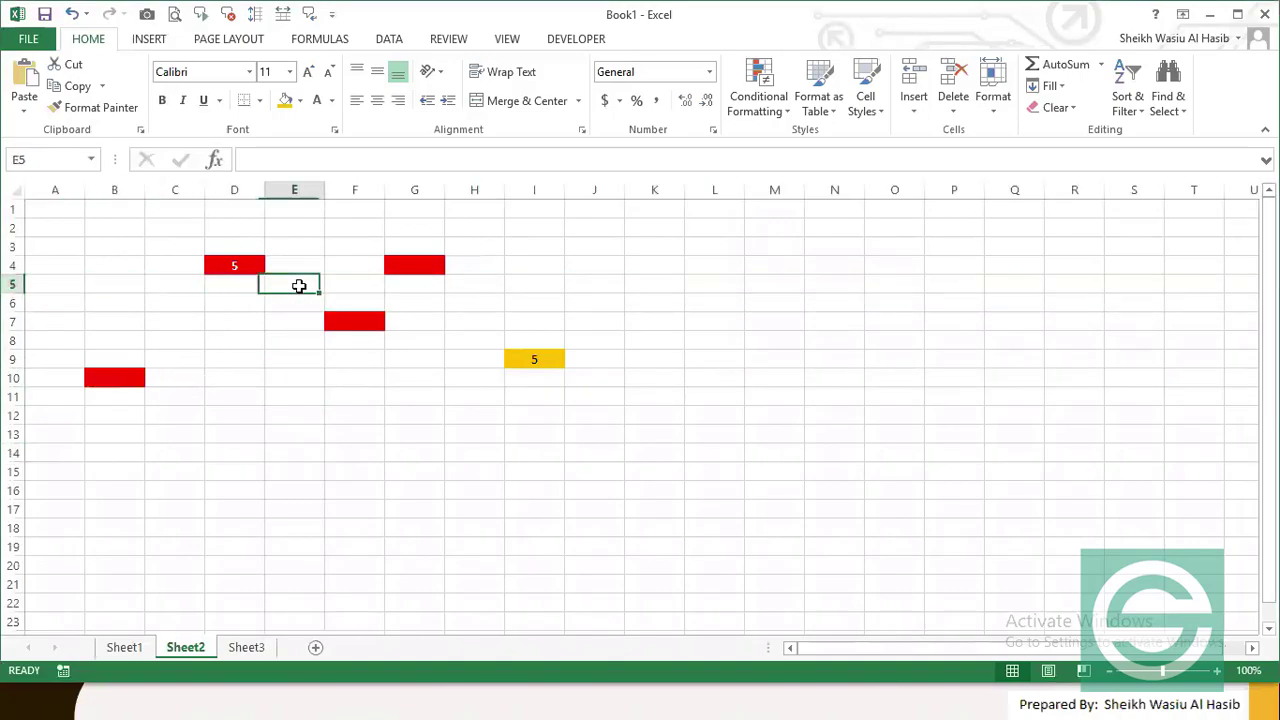
pyautogui.click(14, 285)
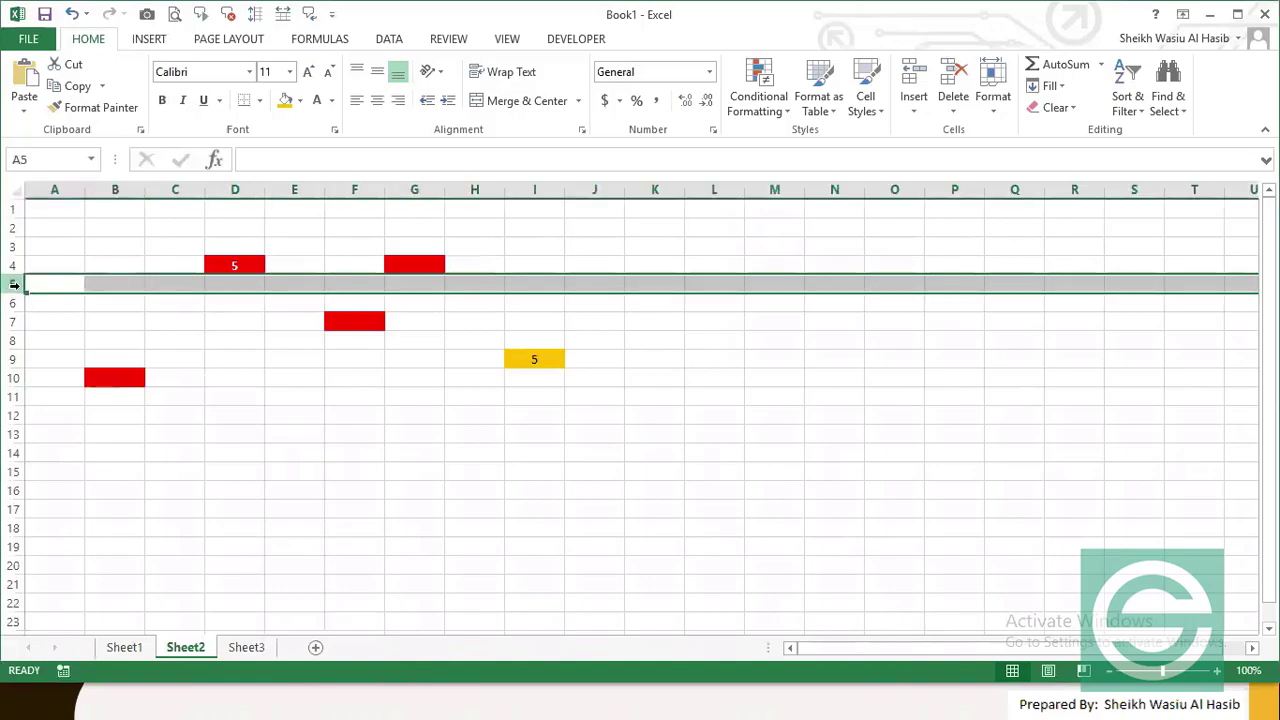
pyautogui.click(261, 440)
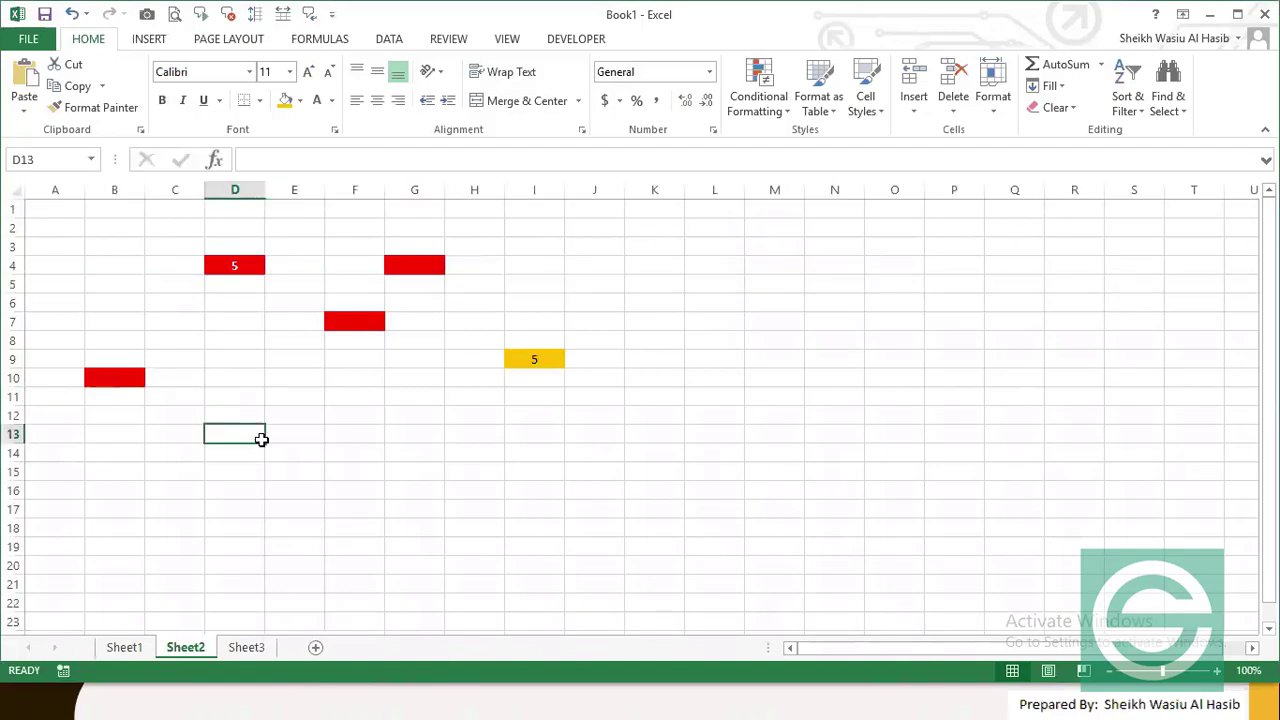
# Step: Select cells J1, J2, J9 and J10 in turn to compare addresses within the same column, ending on J2
pyautogui.click(585, 228)
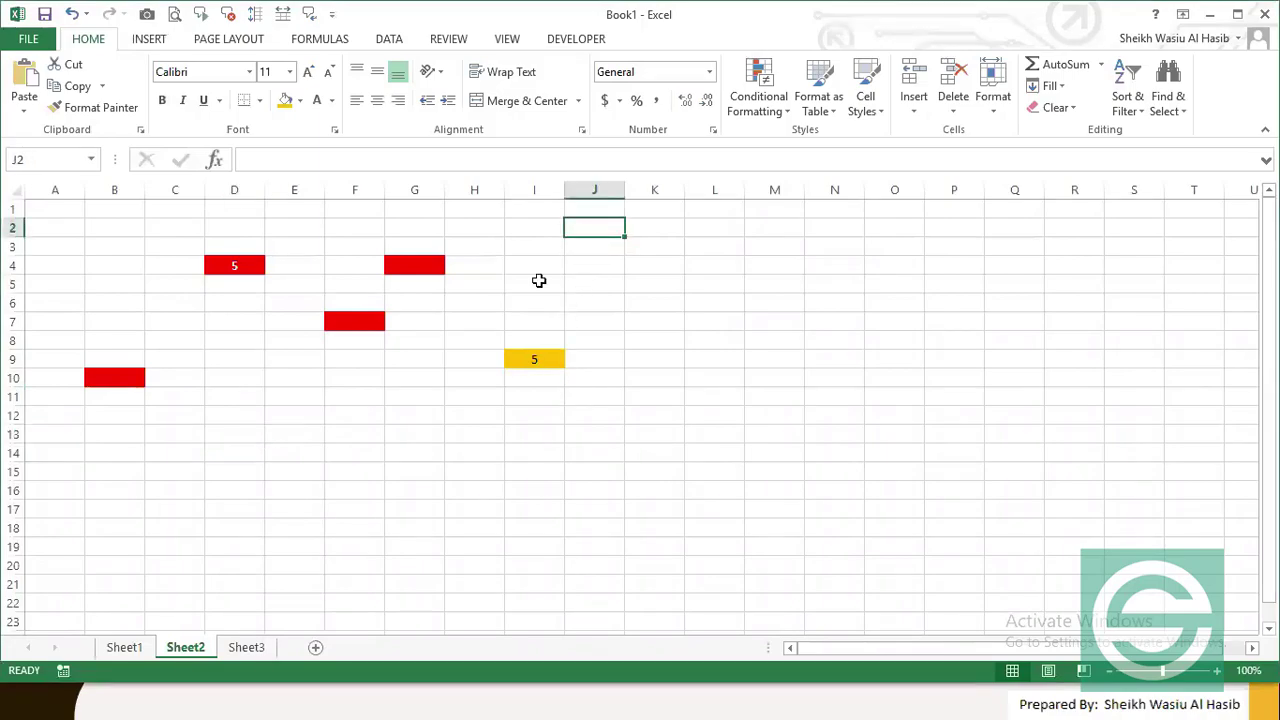
pyautogui.click(580, 211)
pyautogui.click(580, 230)
pyautogui.click(589, 376)
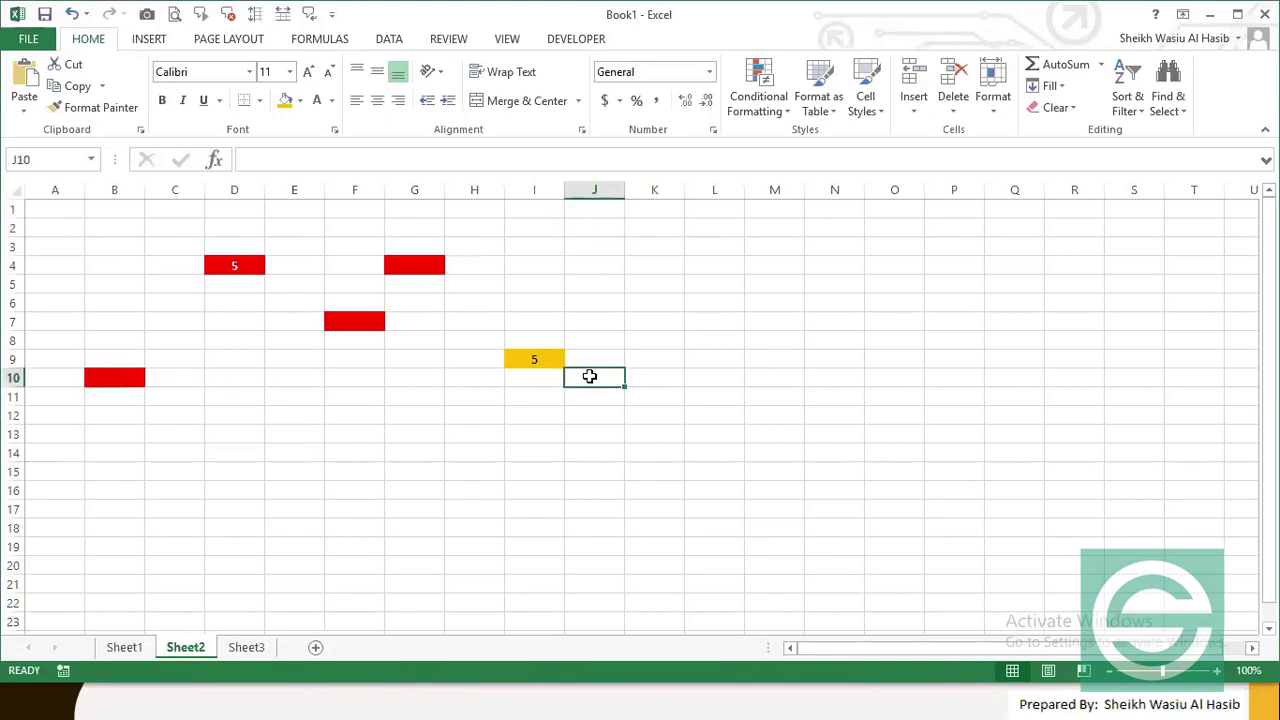
pyautogui.click(594, 226)
pyautogui.click(582, 362)
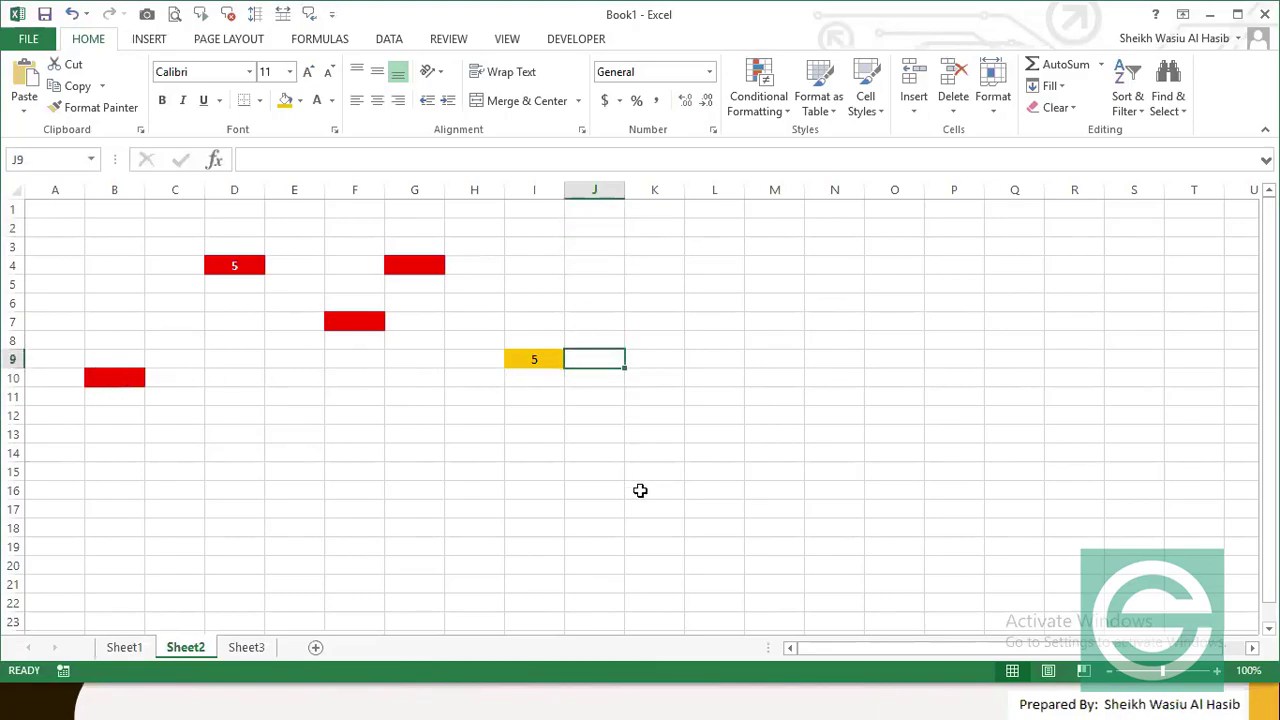
pyautogui.click(595, 230)
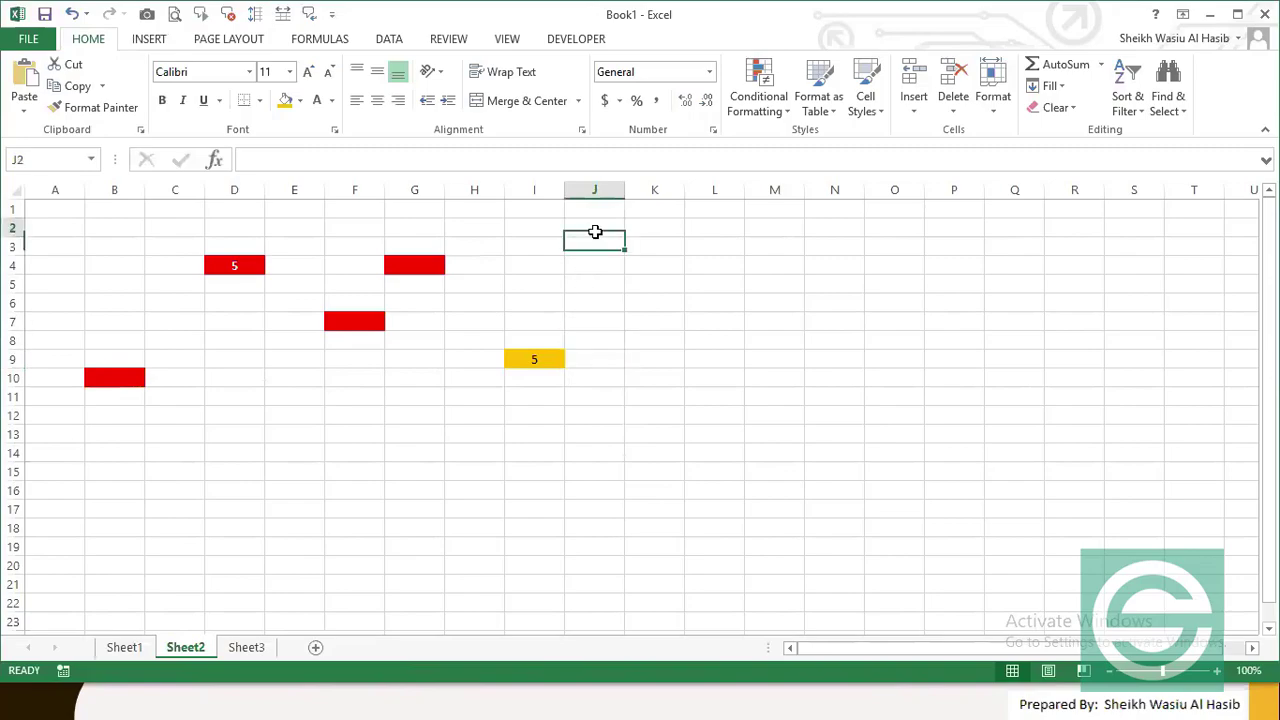
# Step: Alternate between the whole column J and its cells J2 and J9, finishing with cell J2 selected
pyautogui.click(598, 178)
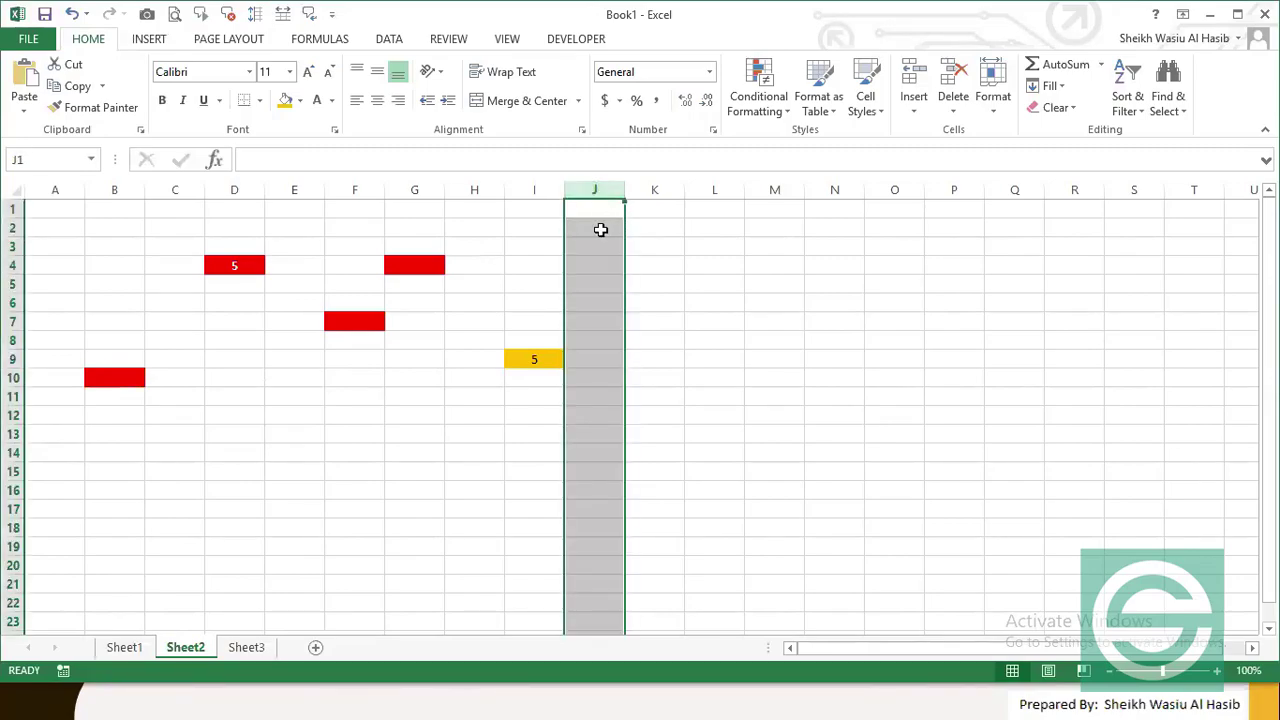
pyautogui.click(600, 230)
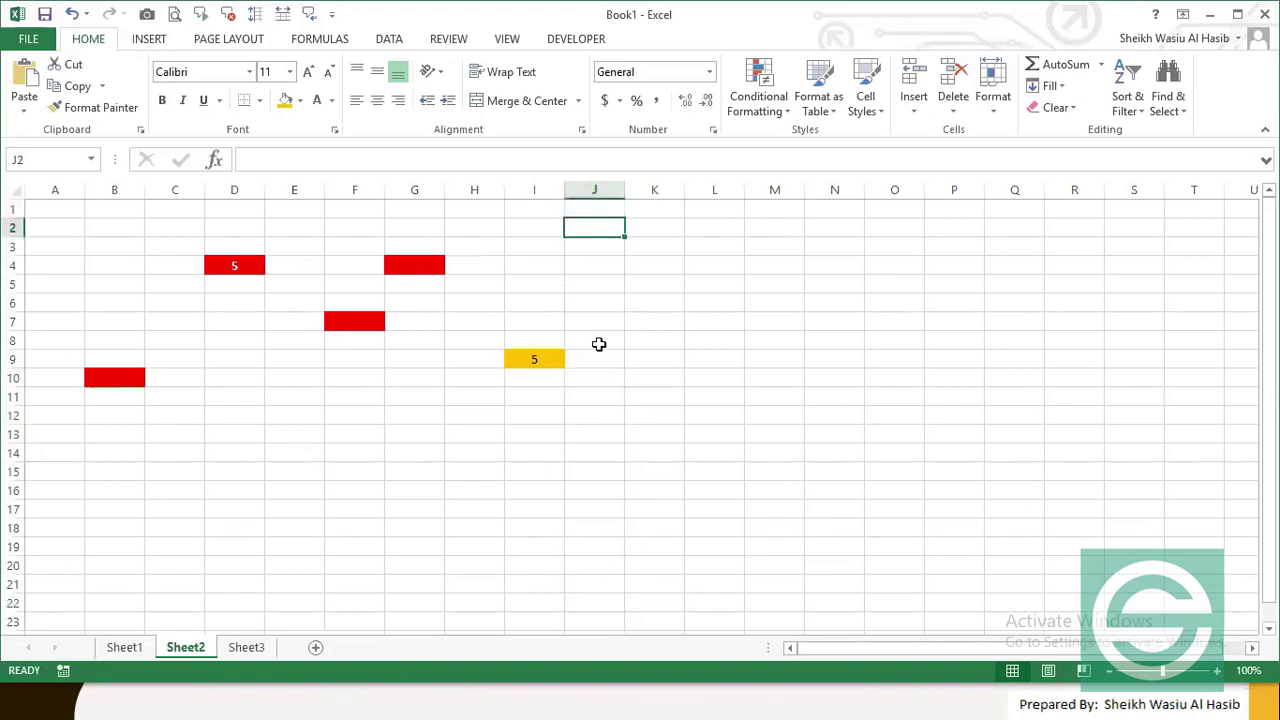
pyautogui.click(594, 358)
pyautogui.click(598, 188)
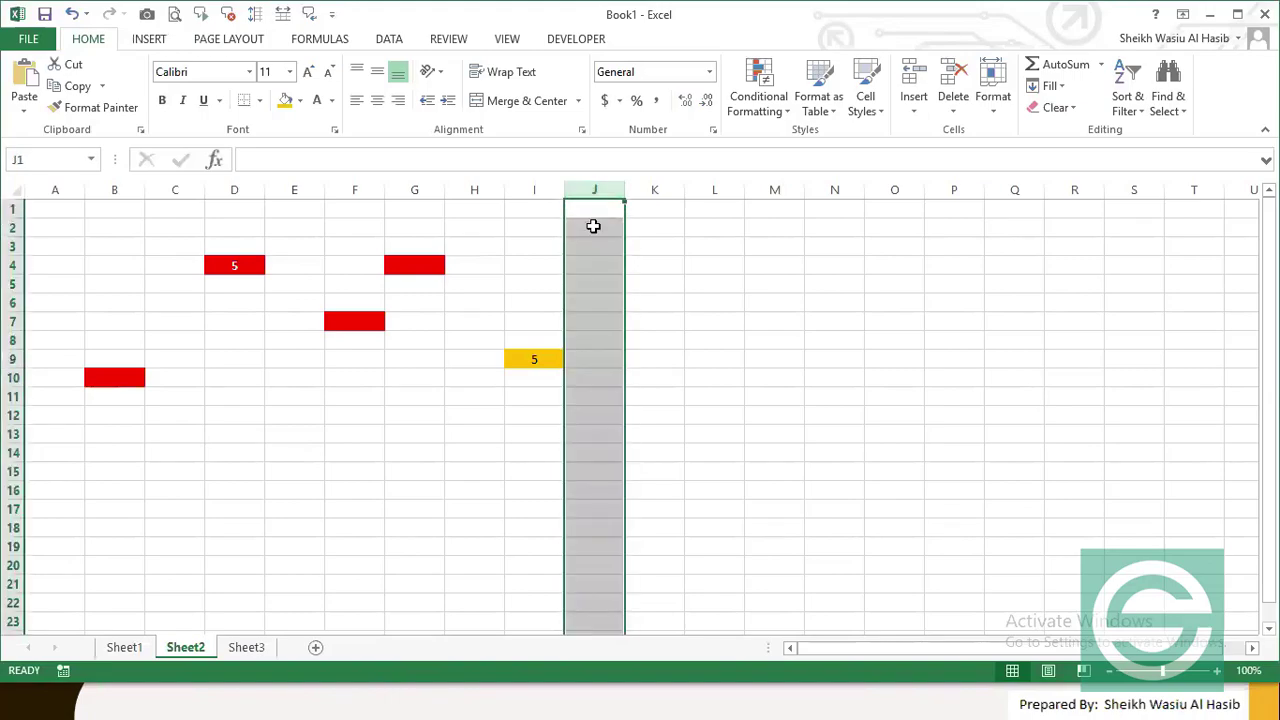
pyautogui.moveTo(574, 357); pyautogui.dragTo(590, 228)
pyautogui.click(590, 228)
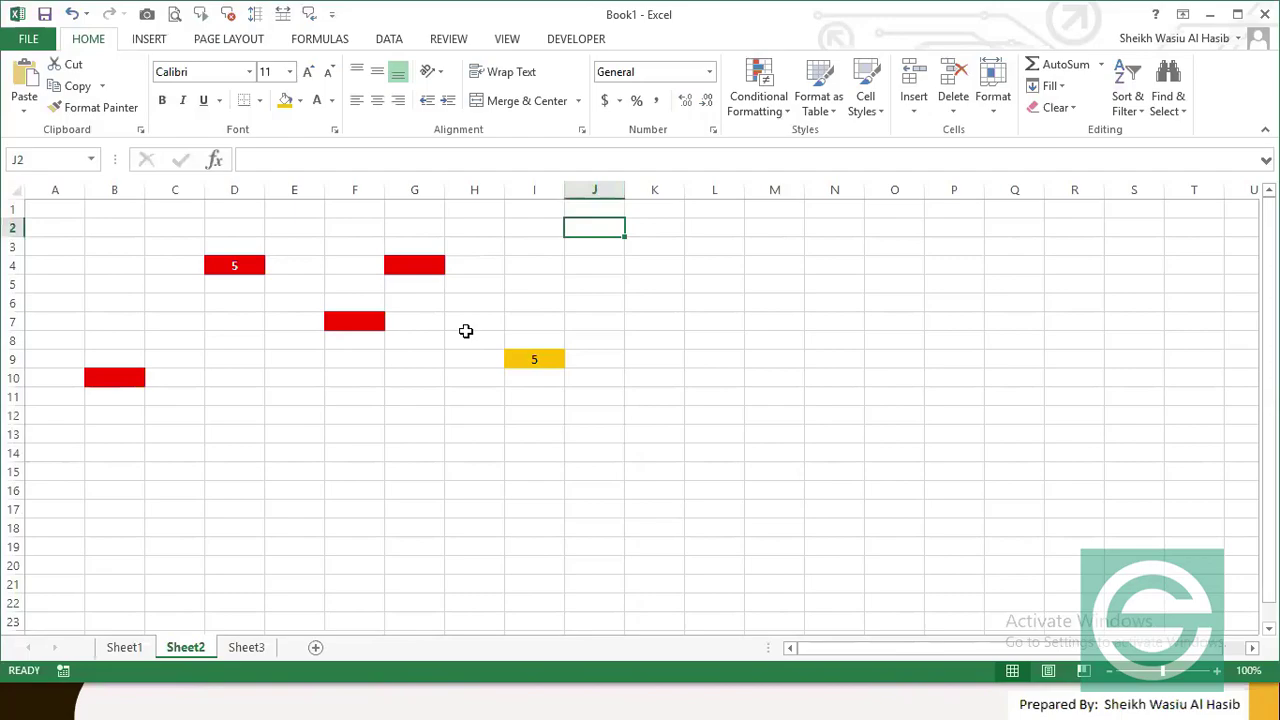
# Step: Select the whole column B and the whole row 5 together so that they cross at cell B5
pyautogui.click(117, 189)
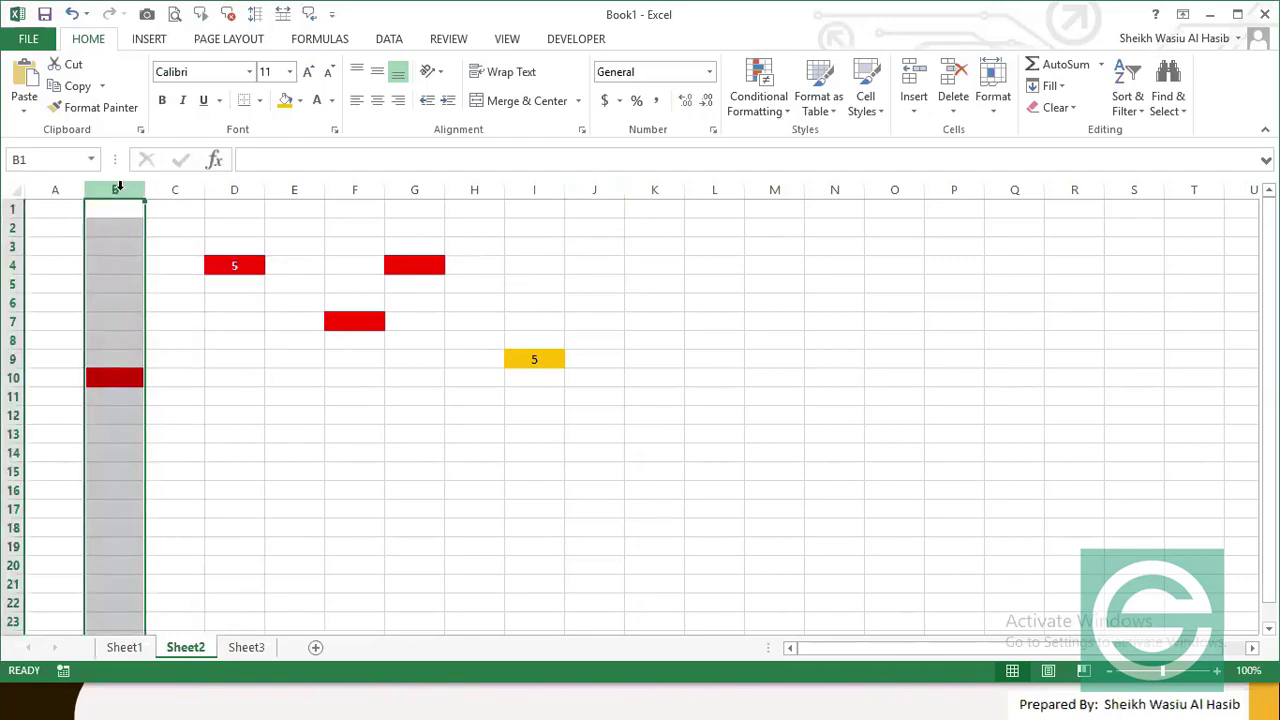
pyautogui.click(14, 284)
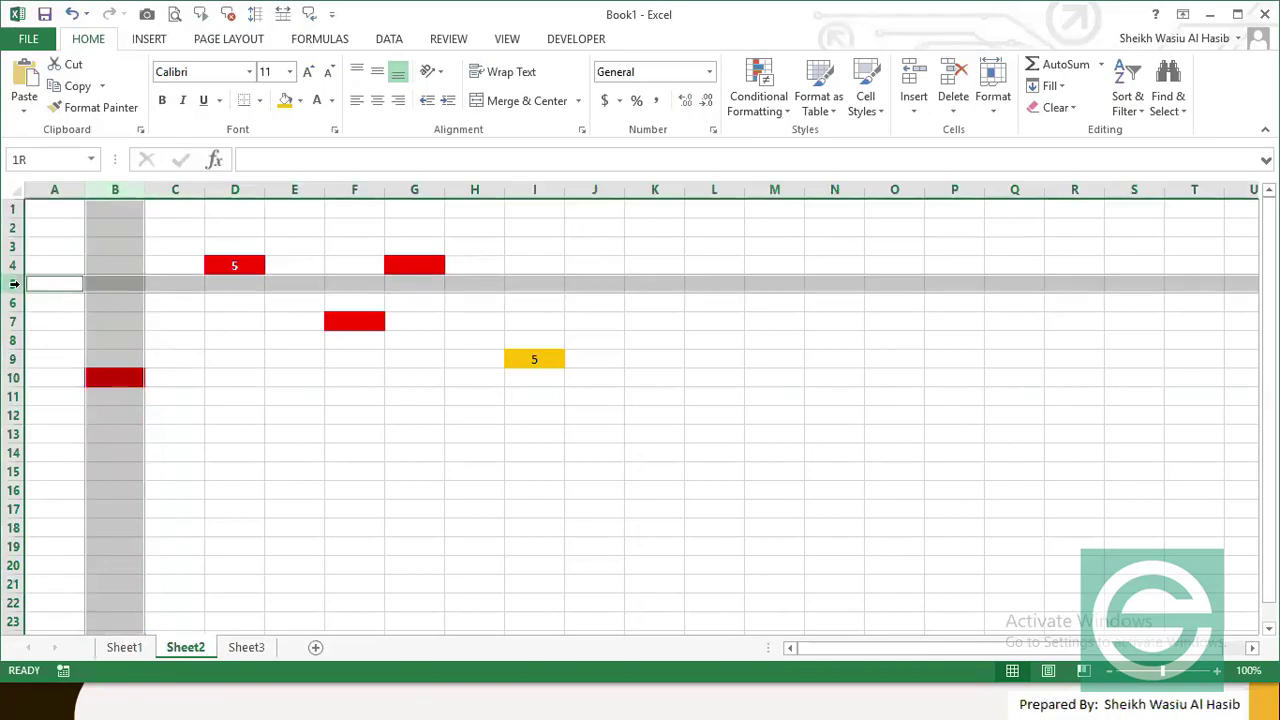
# Step: Select cell B5 at the intersection, highlight its address in the Name Box and confirm it
pyautogui.click(117, 283)
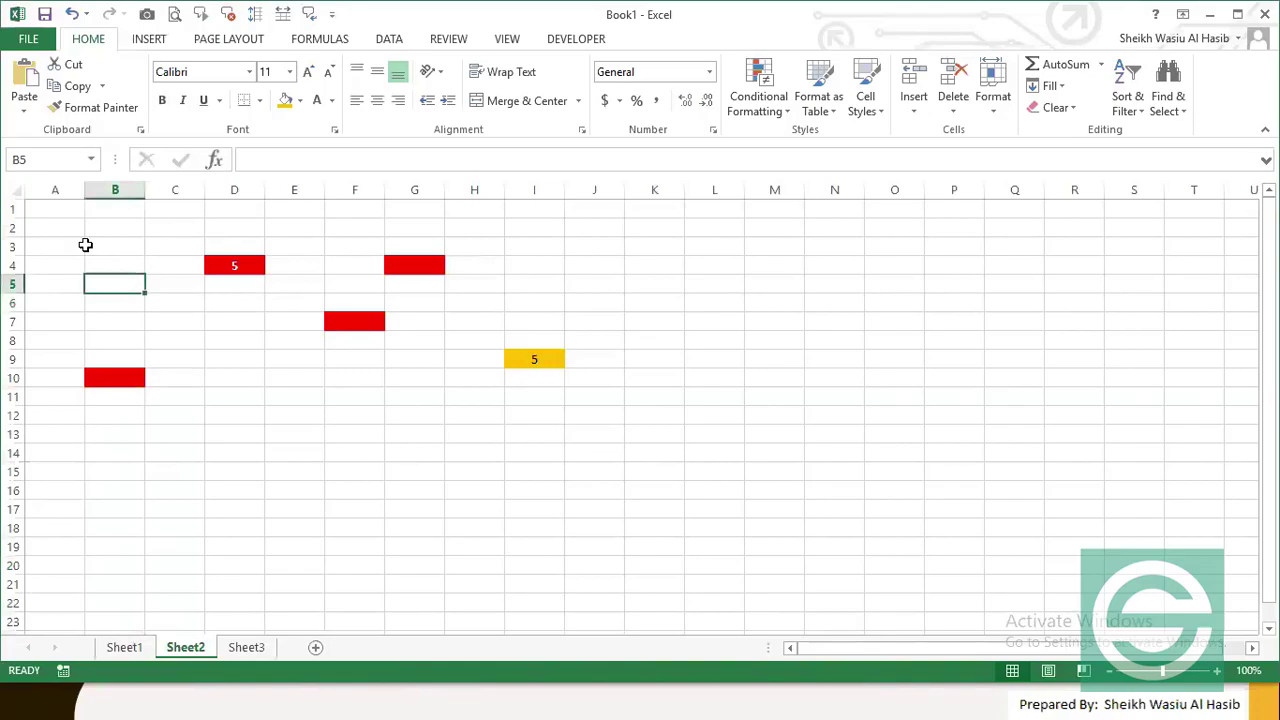
pyautogui.click(22, 160)
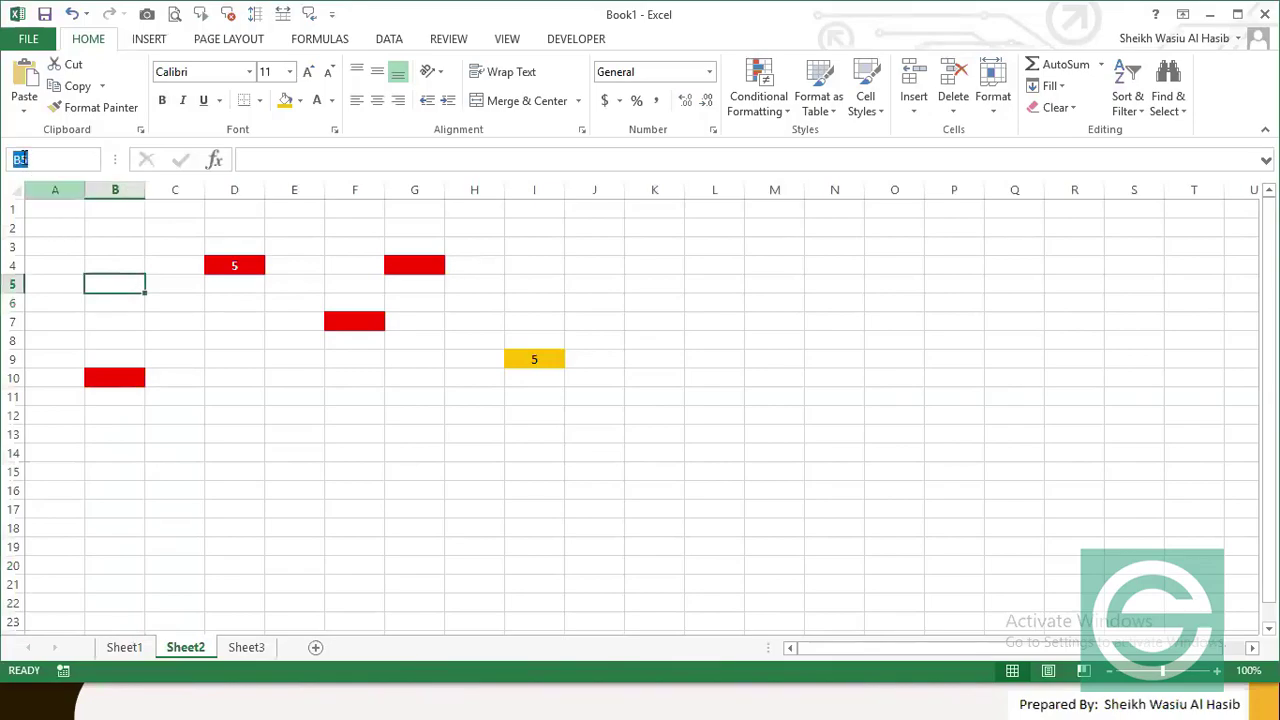
pyautogui.press('Return')
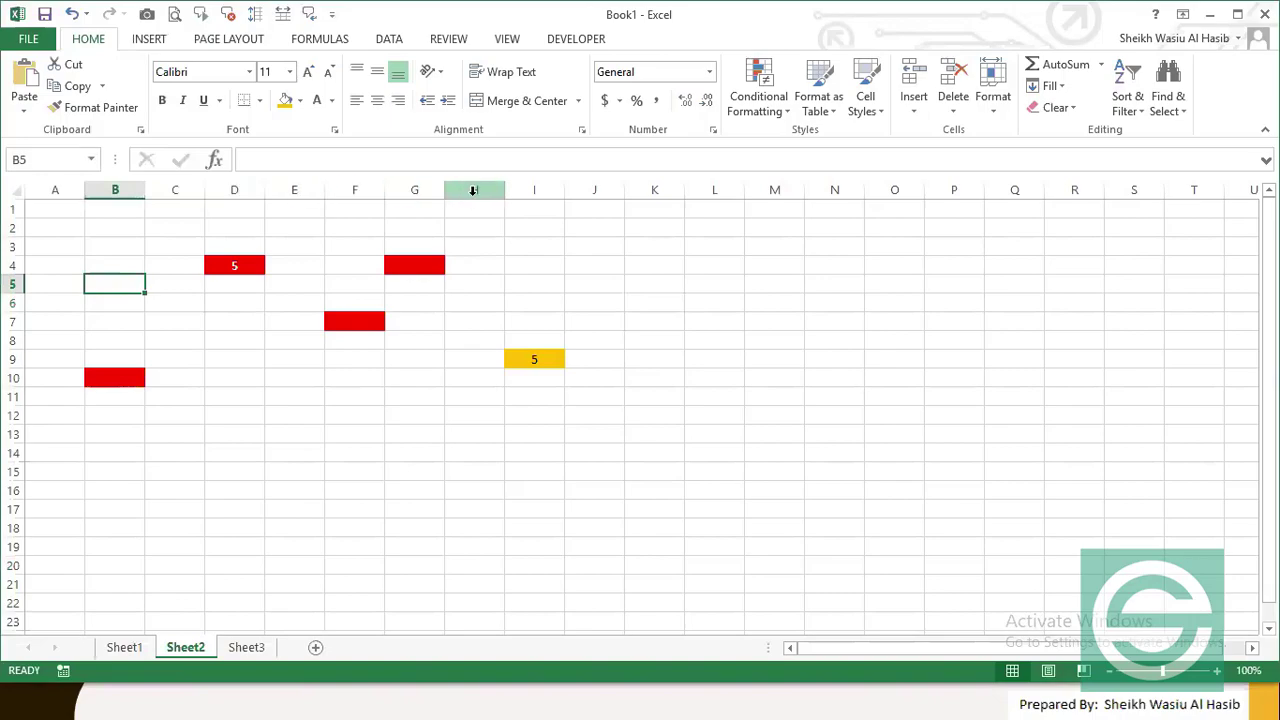
# Step: Select the whole column I and row 20 together, select their crossing cell I20, and leave it for K11
pyautogui.click(543, 189)
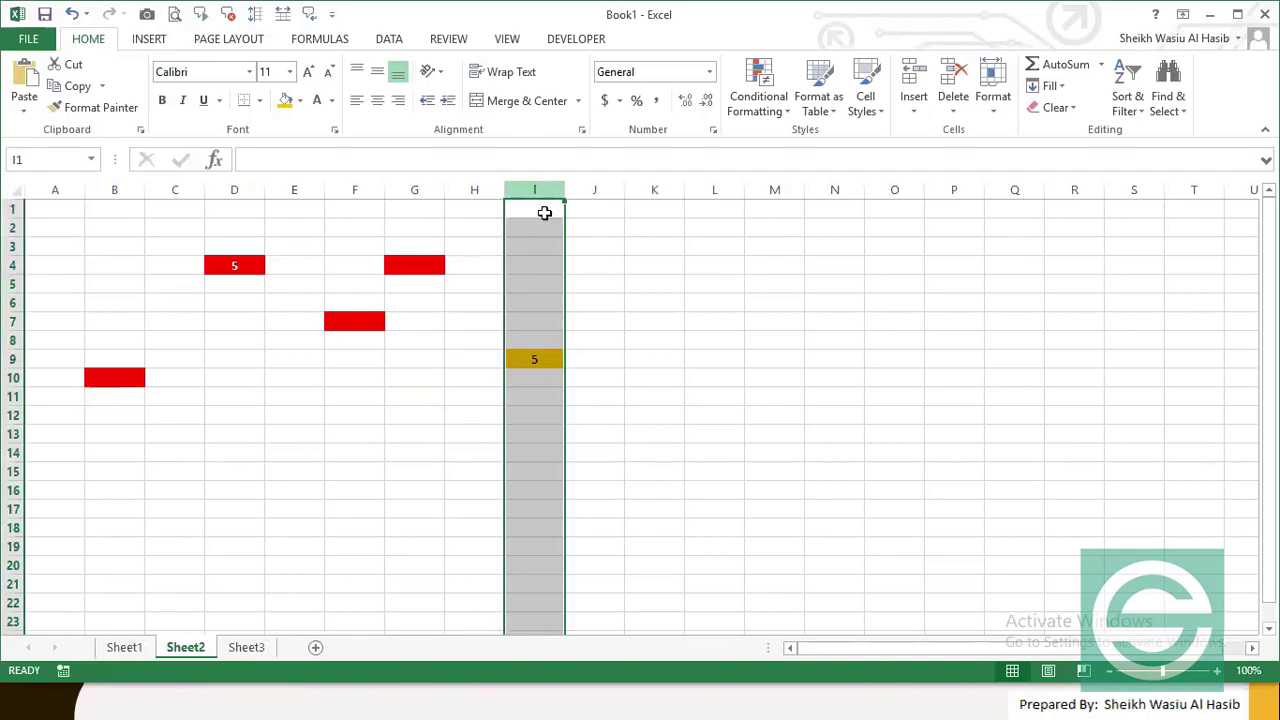
pyautogui.keyDown('ctrl'); pyautogui.click(13, 566); pyautogui.keyUp('ctrl')
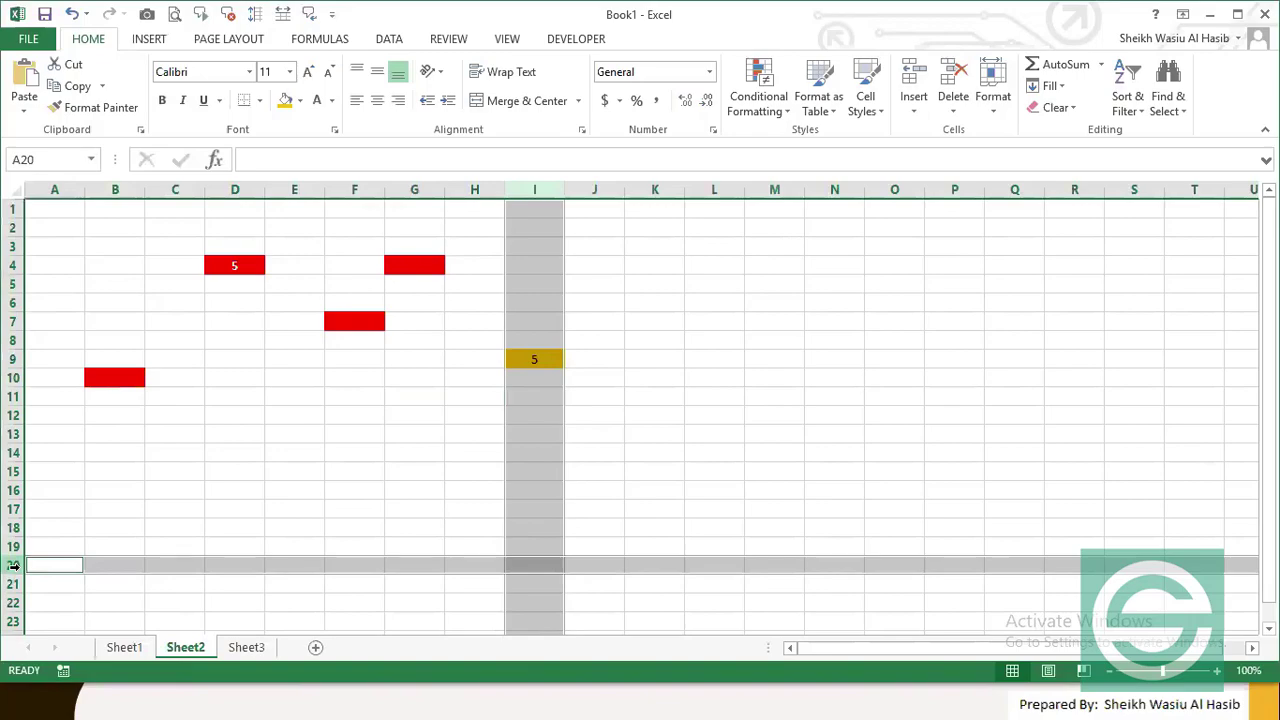
pyautogui.click(531, 566)
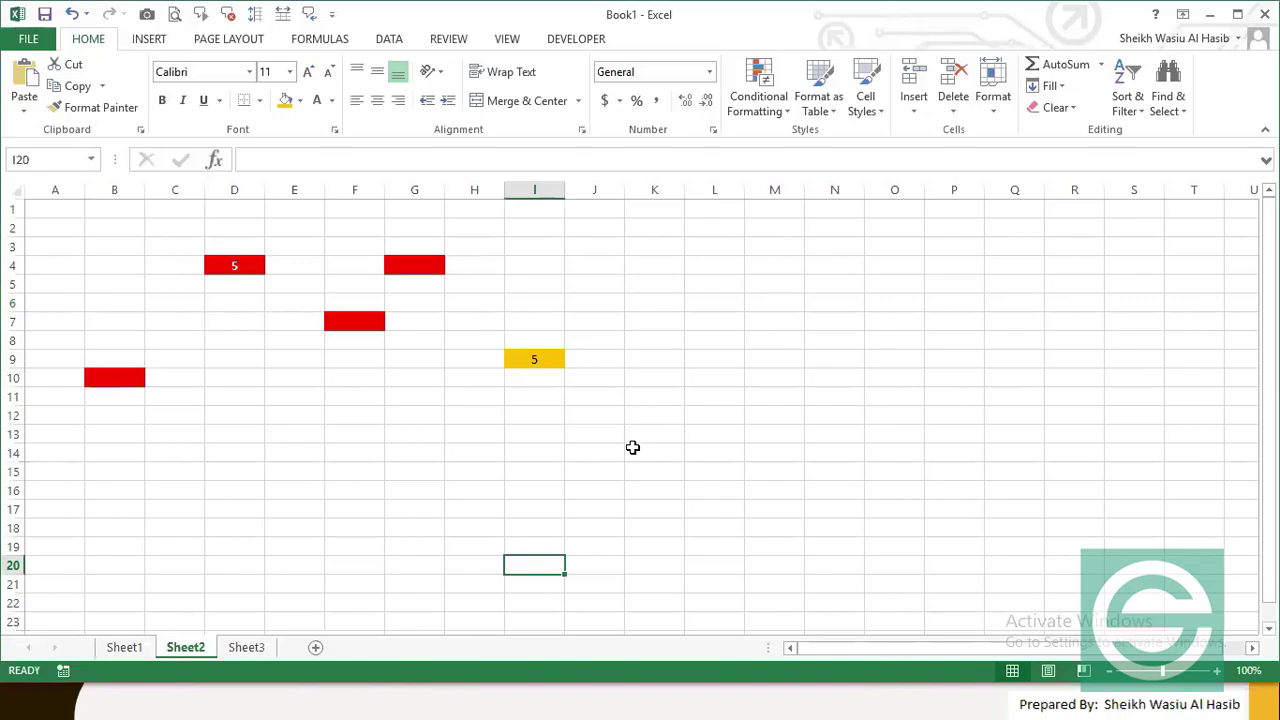
pyautogui.click(626, 402)
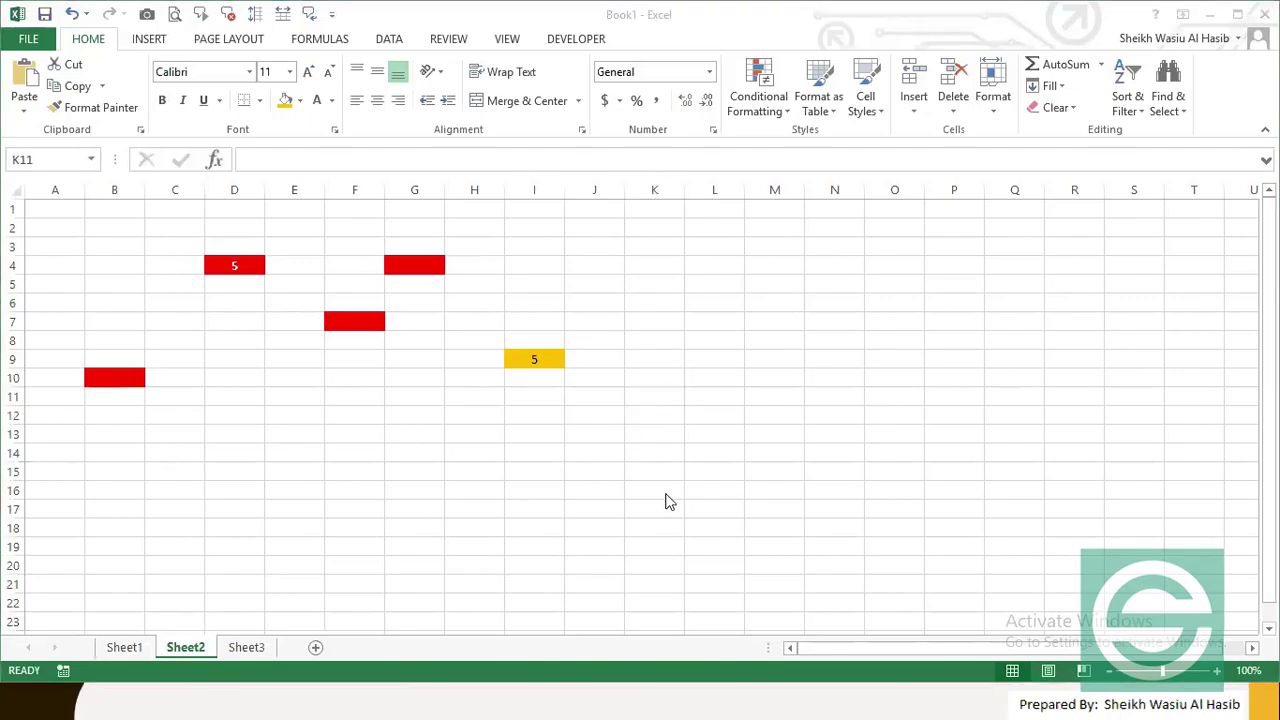
# Step: Switch to Chrome and run a web search for "aktu"
pyautogui.hotkey('alt', 'Tab')
pyautogui.hotkey('alt', 'Tab')
pyautogui.hotkey('alt', 'Tab')
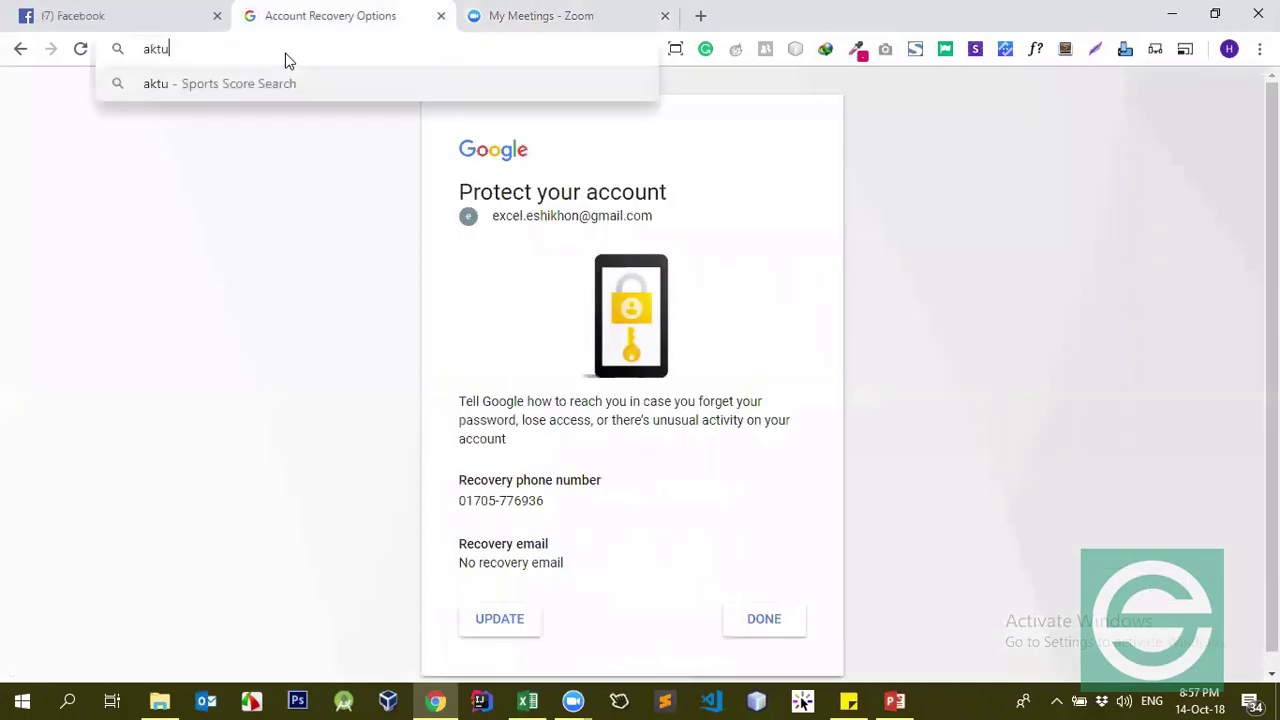
pyautogui.press('Return')
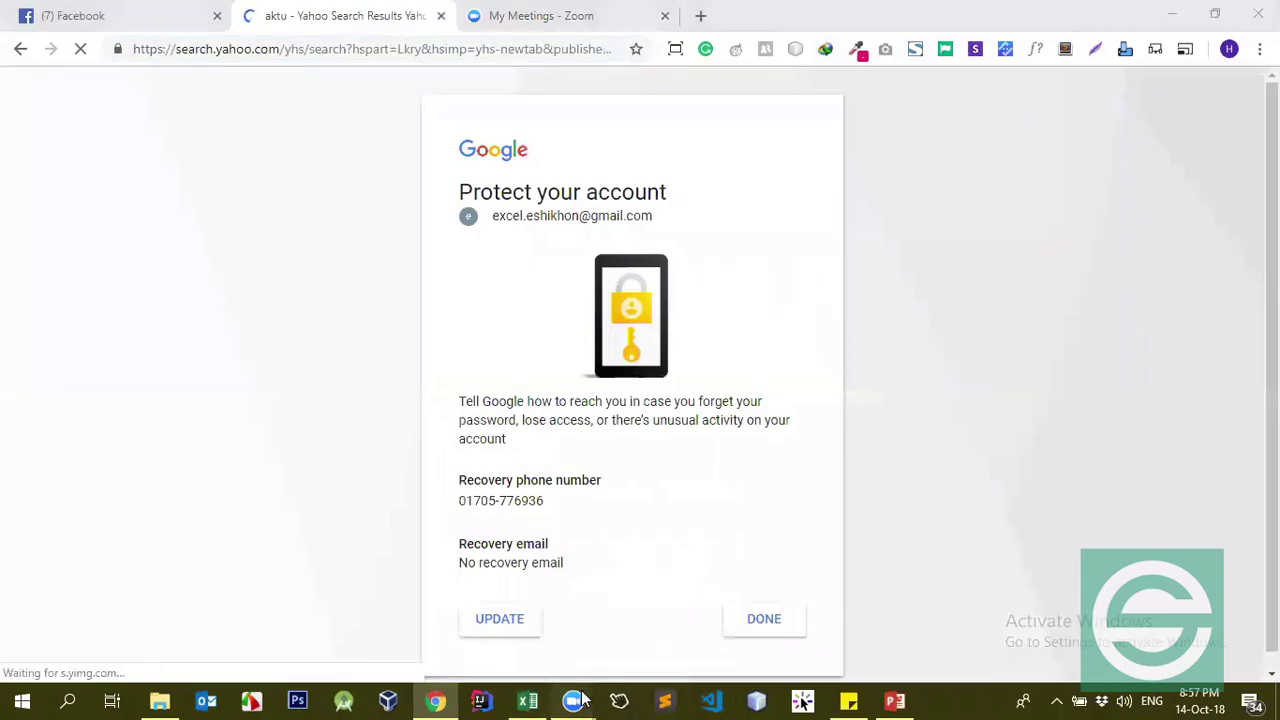
pyautogui.moveTo(573, 700)
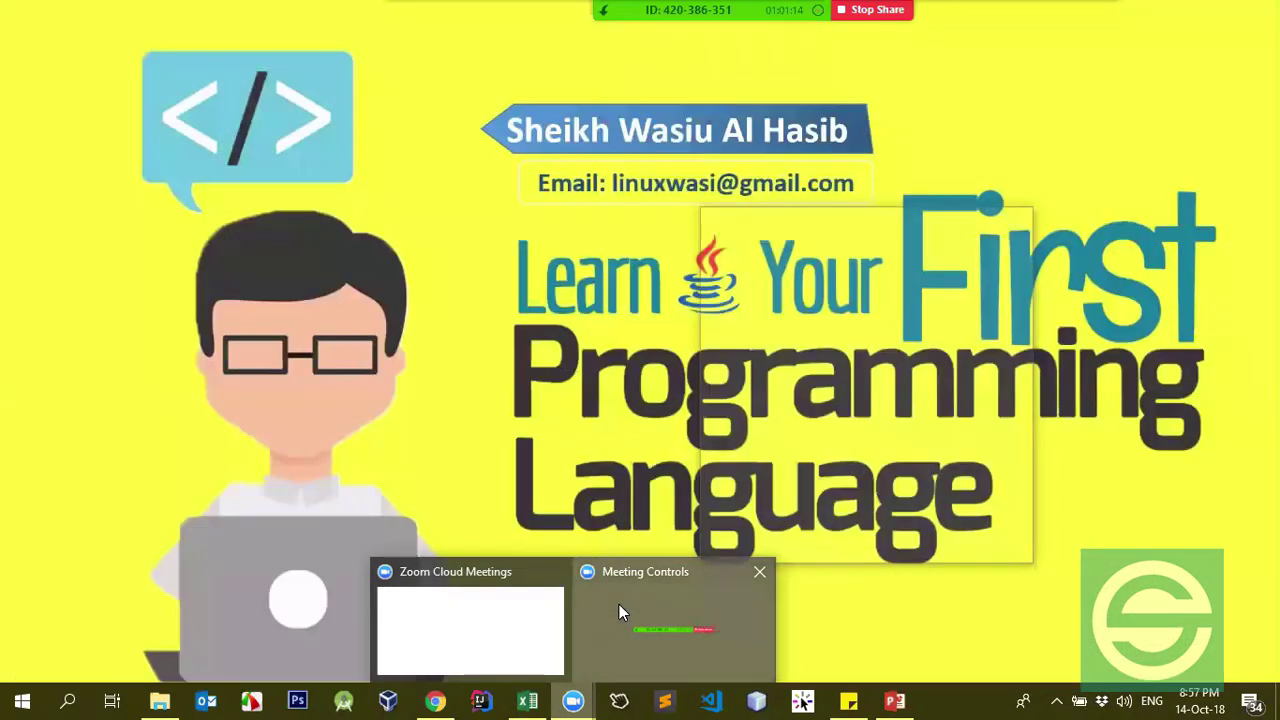
pyautogui.click(619, 612)
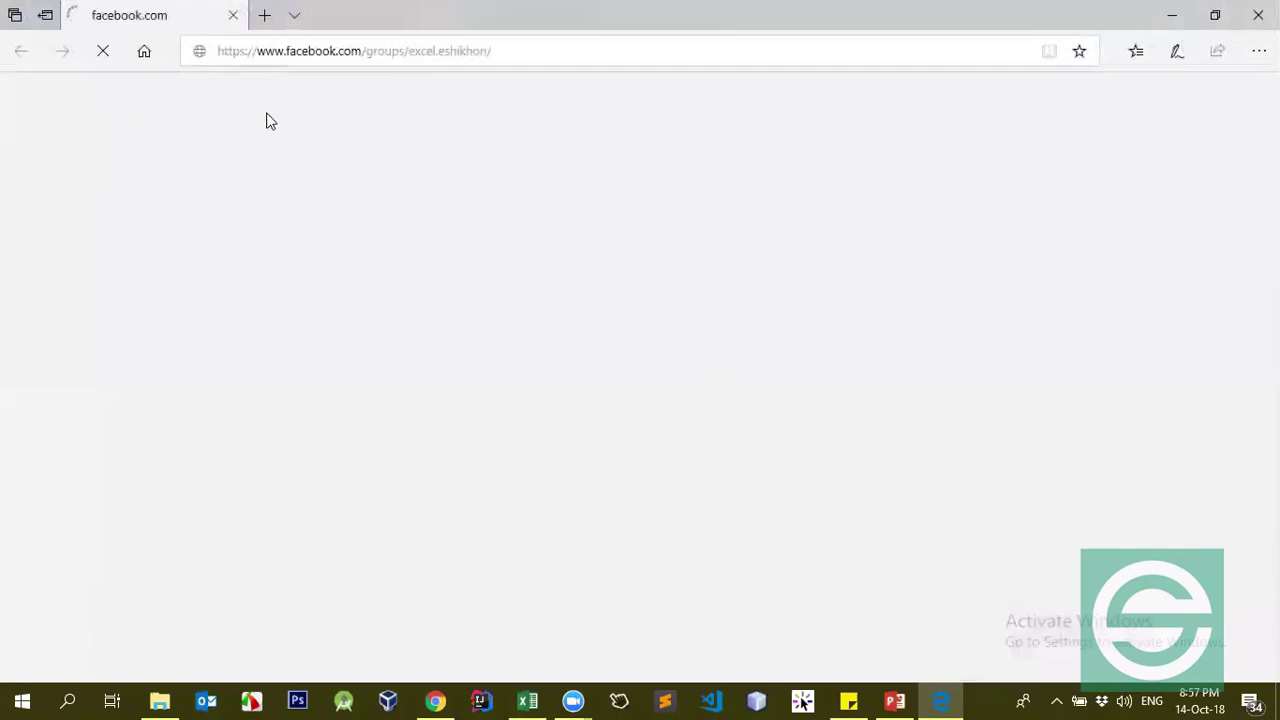
pyautogui.click(449, 57)
pyautogui.hotkey('ctrl', 'c')
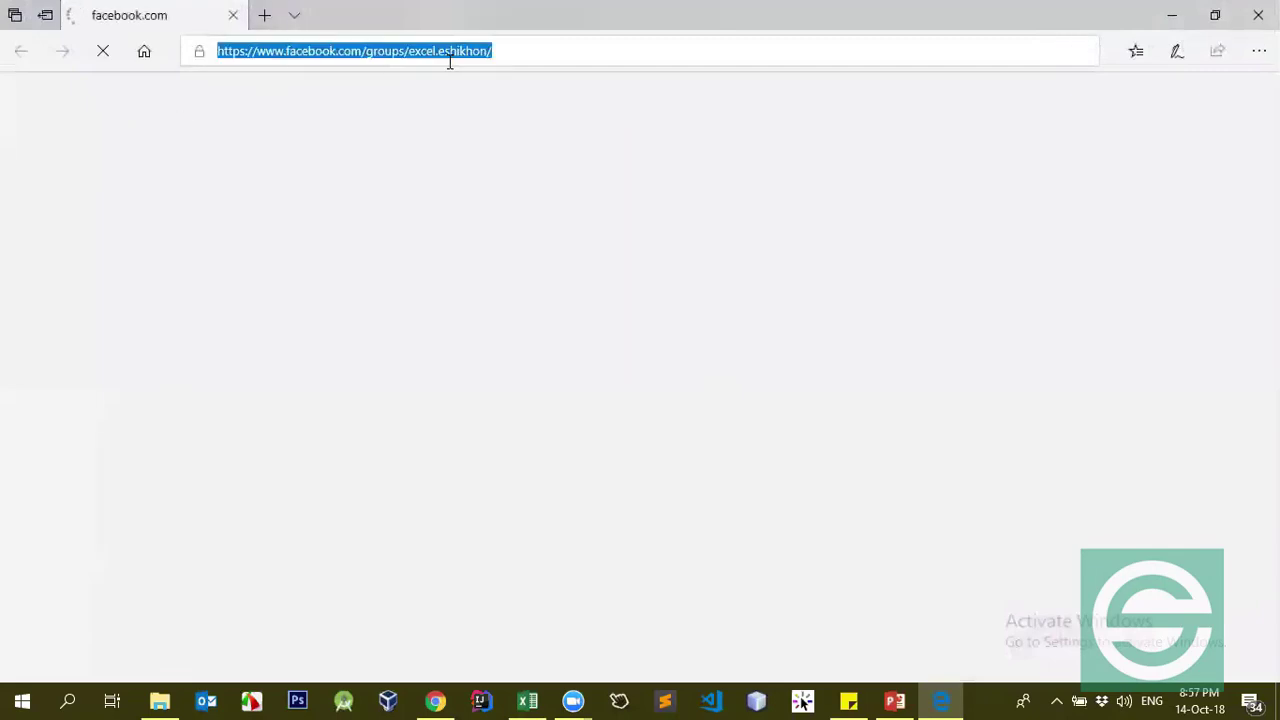
# Step: Open the copied Facebook group address in Chrome and look over the group's announcements
pyautogui.click(440, 700)
pyautogui.click(382, 48)
pyautogui.hotkey('ctrl', 'v')
pyautogui.hotkey('ctrl', 'a')
pyautogui.hotkey('ctrl', 'v')
pyautogui.press('Return')
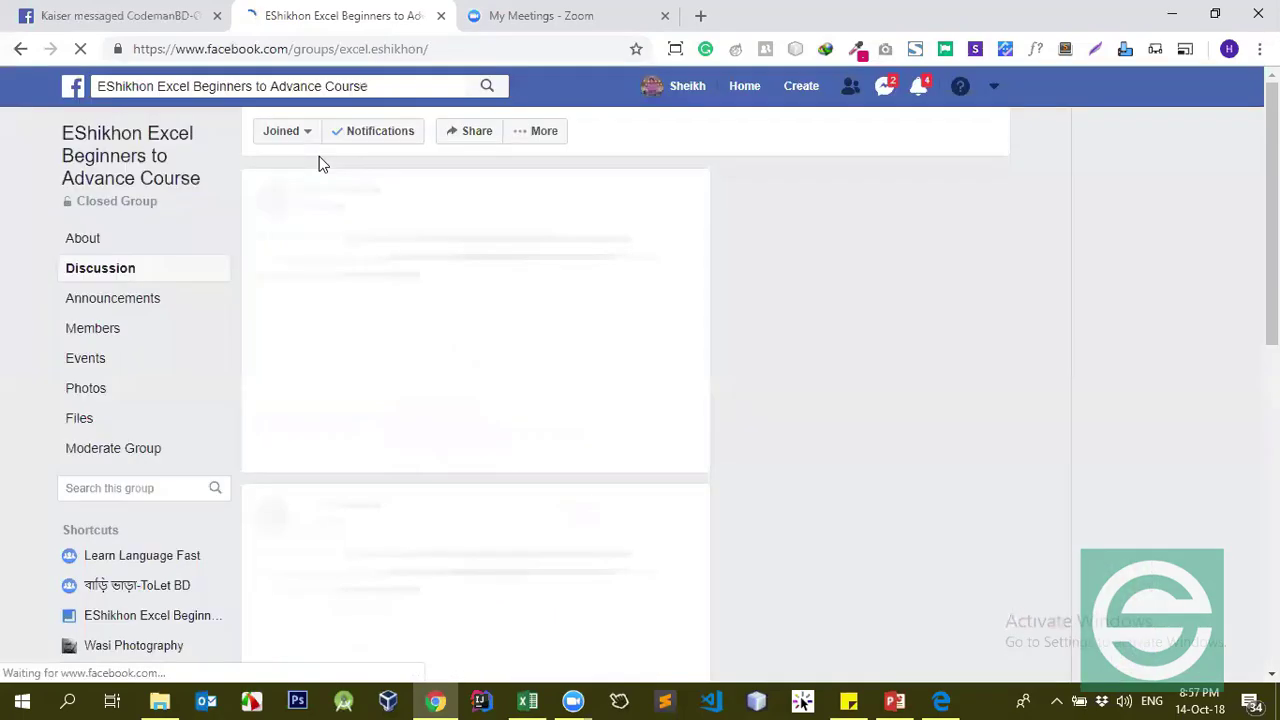
pyautogui.scroll(-3, 420, 379)
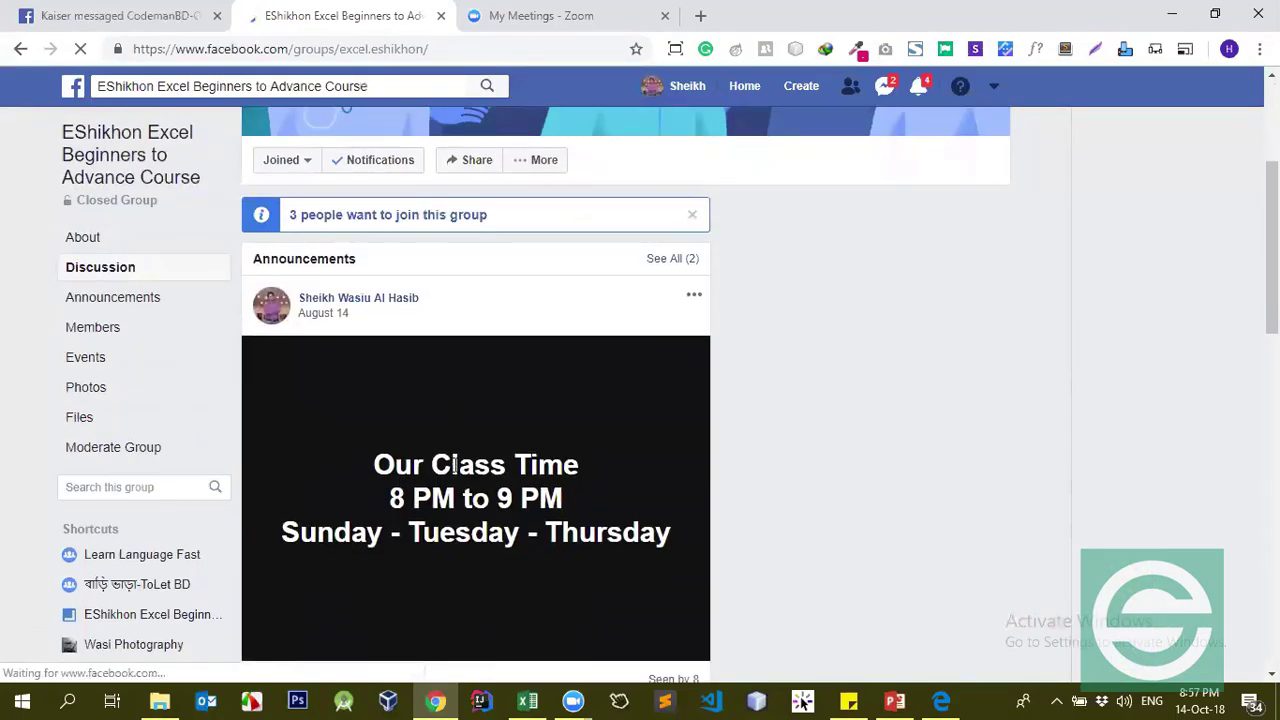
pyautogui.scroll(-1, 454, 464)
pyautogui.scroll(2, 386, 417)
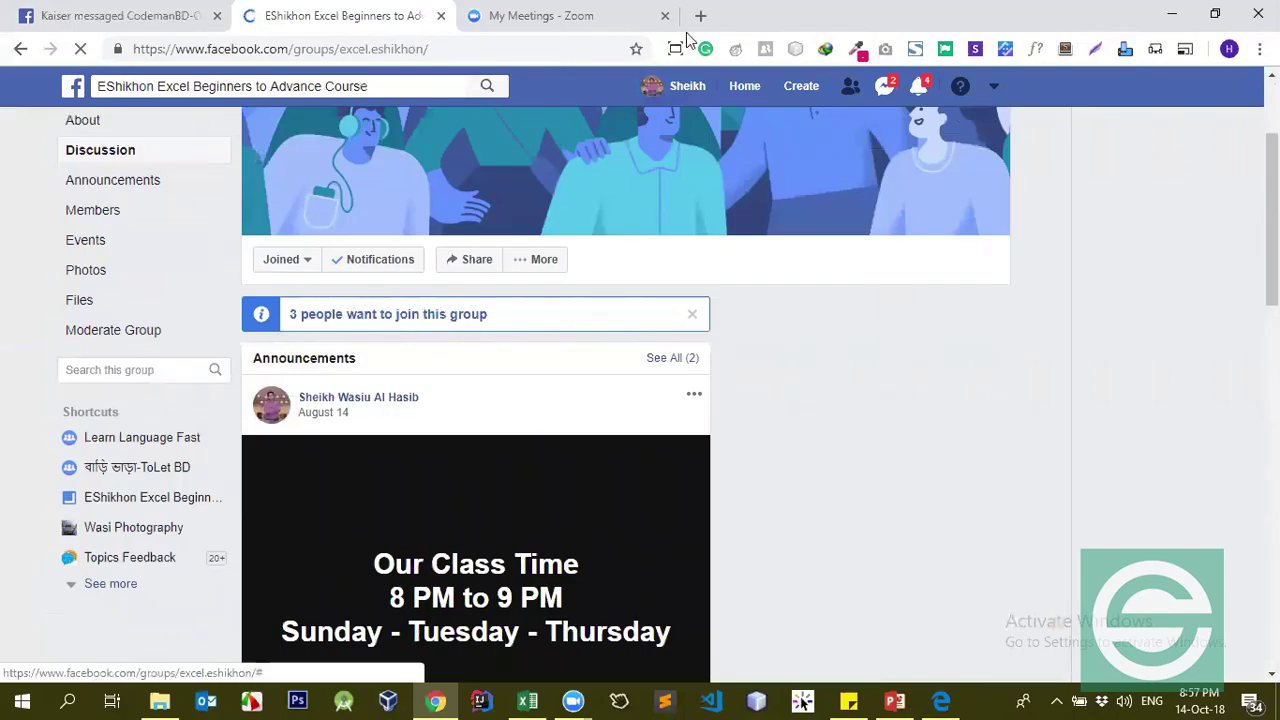
# Step: Return to the Facebook group page in Edge and preview the open Zoom windows
pyautogui.hotkey('alt', 'Tab')
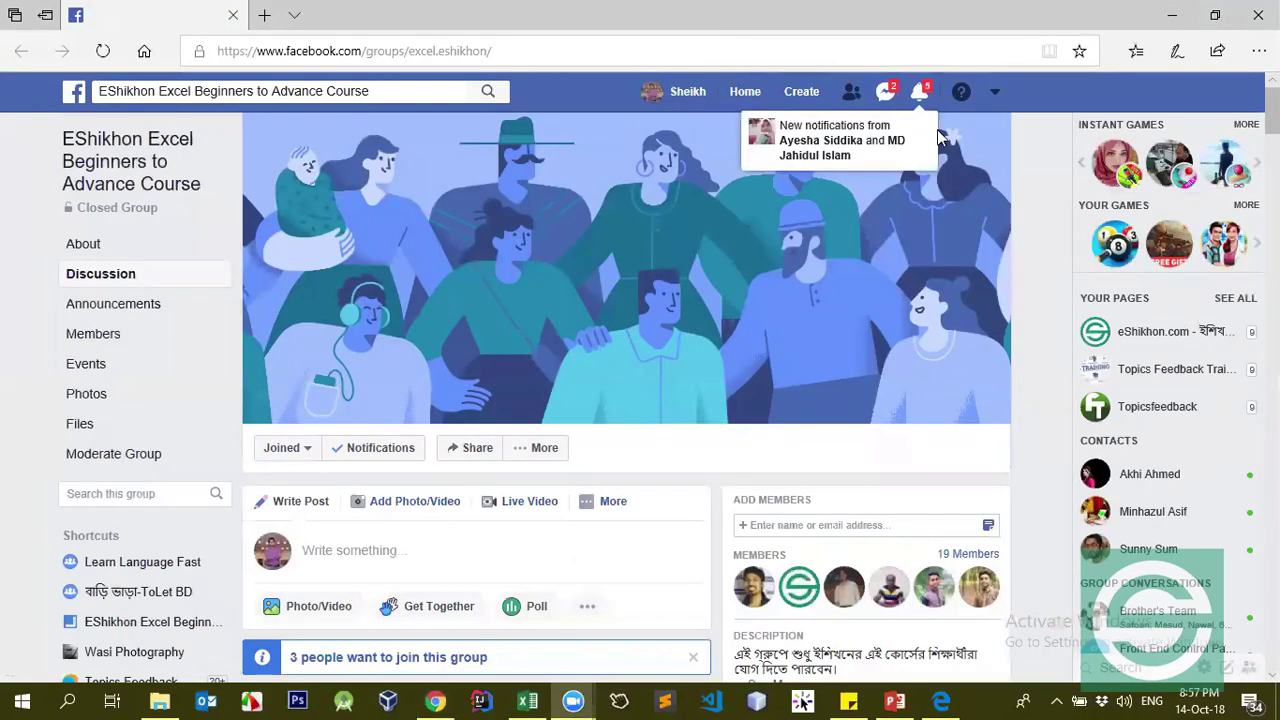
pyautogui.moveTo(575, 700)
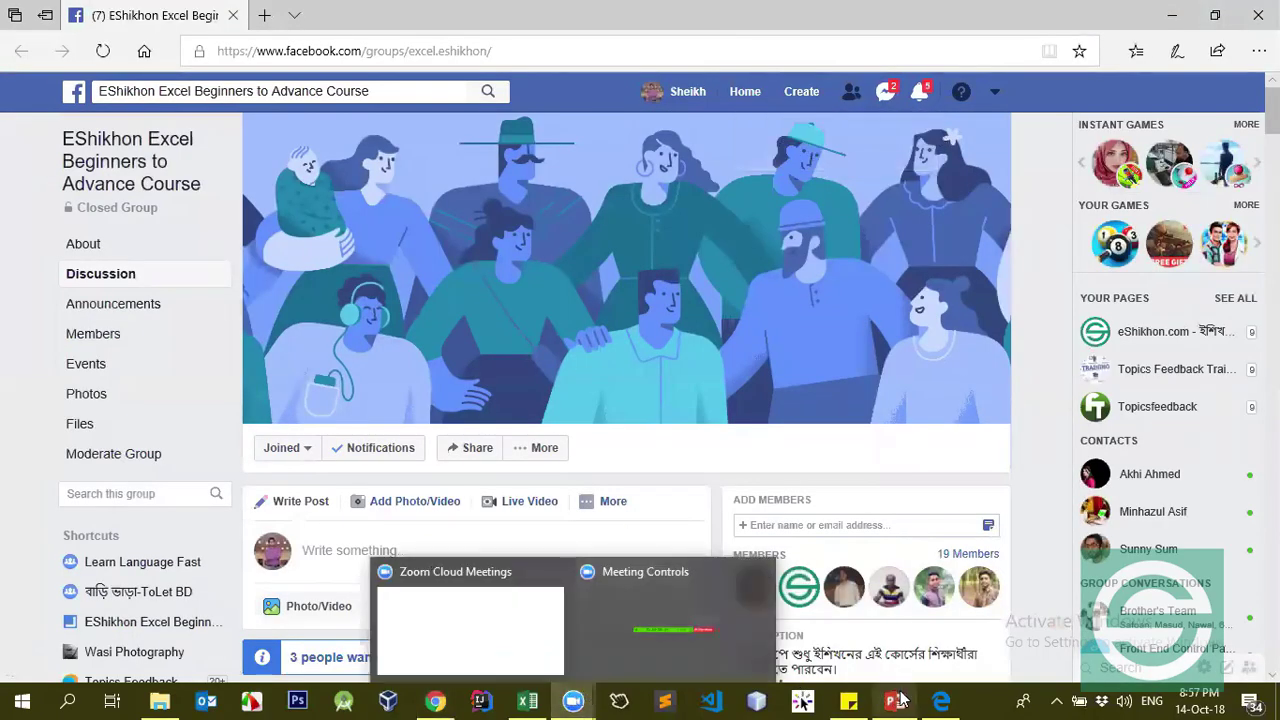